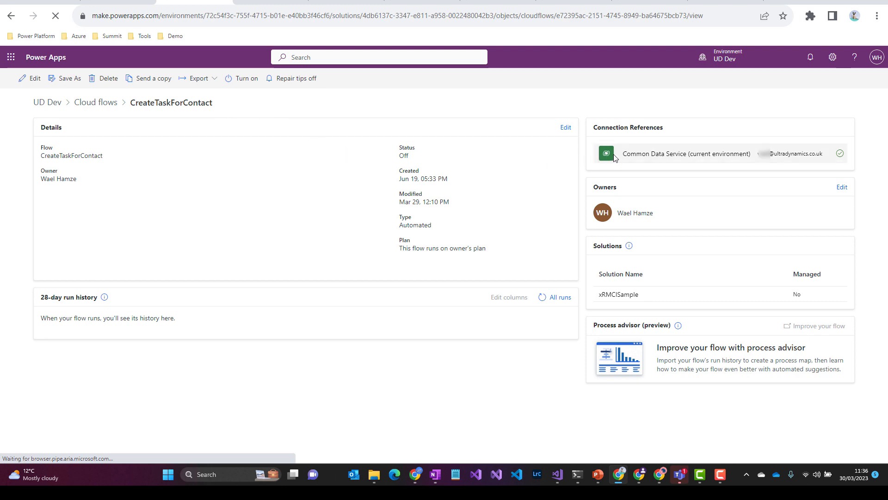
Go to the UD Prod solution import and advance it with xRMCISample.zip to the connections page
mouse_move(649, 160)
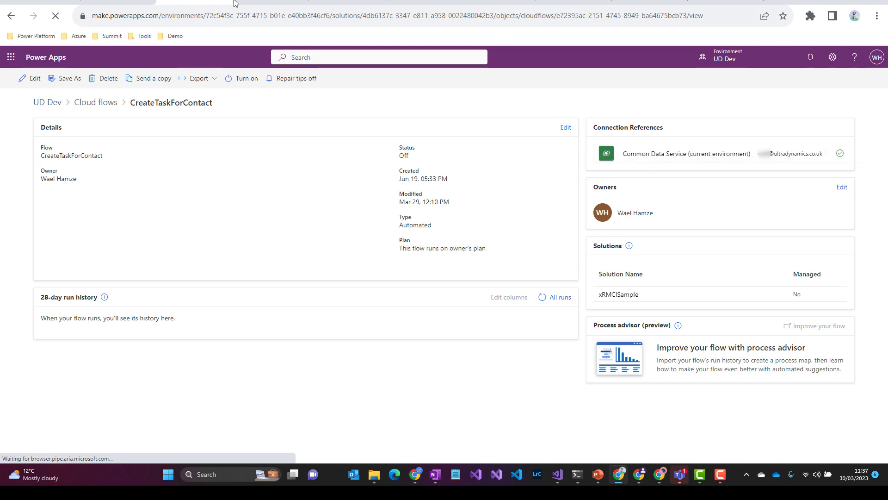
left_click(263, 2)
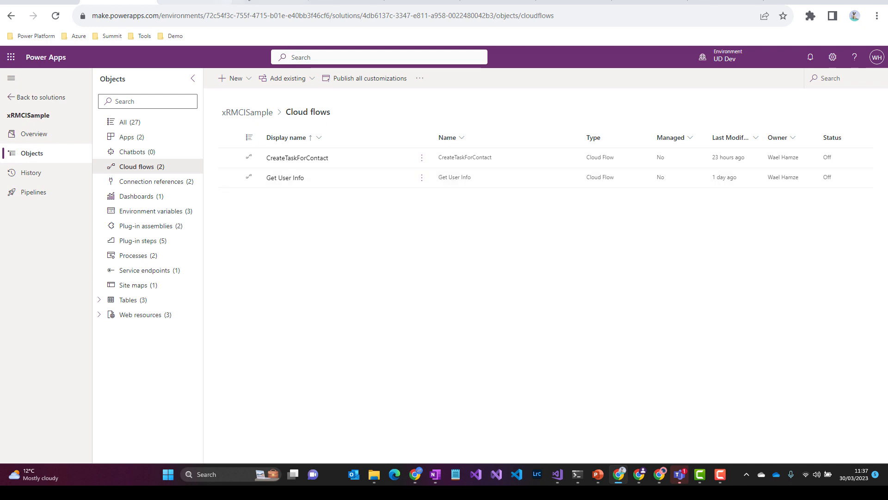
left_click(330, 1)
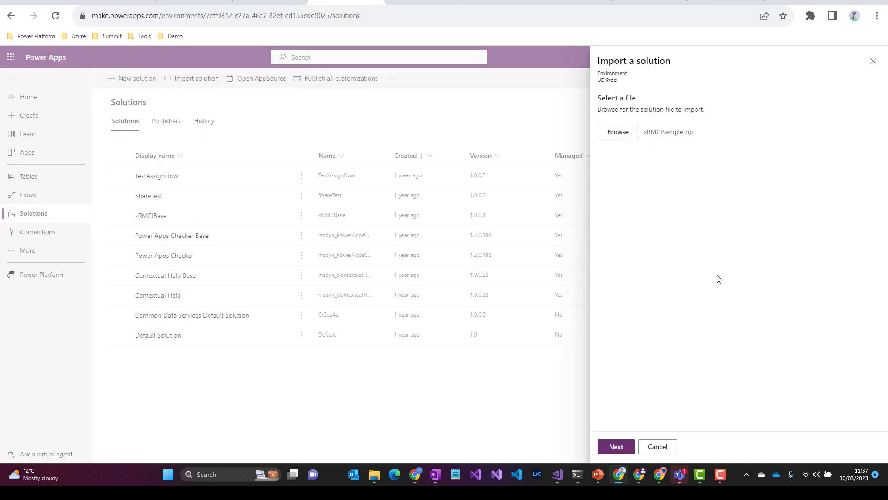
left_click(614, 452)
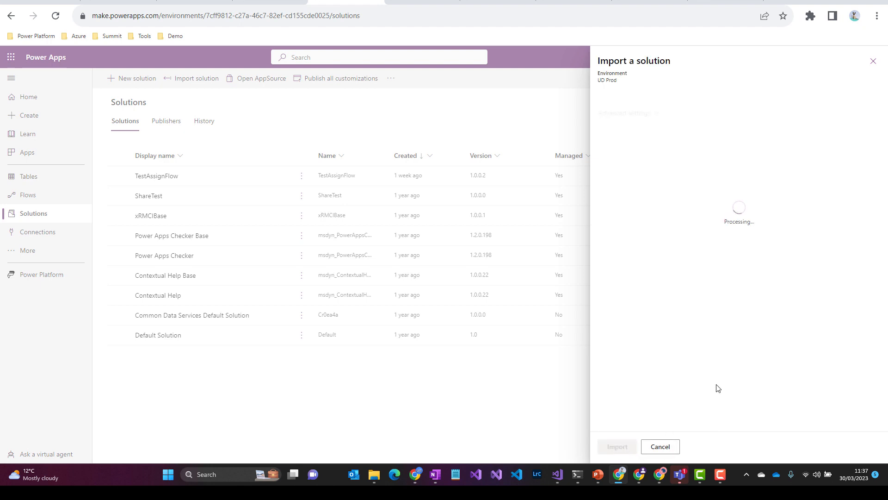
left_click(621, 447)
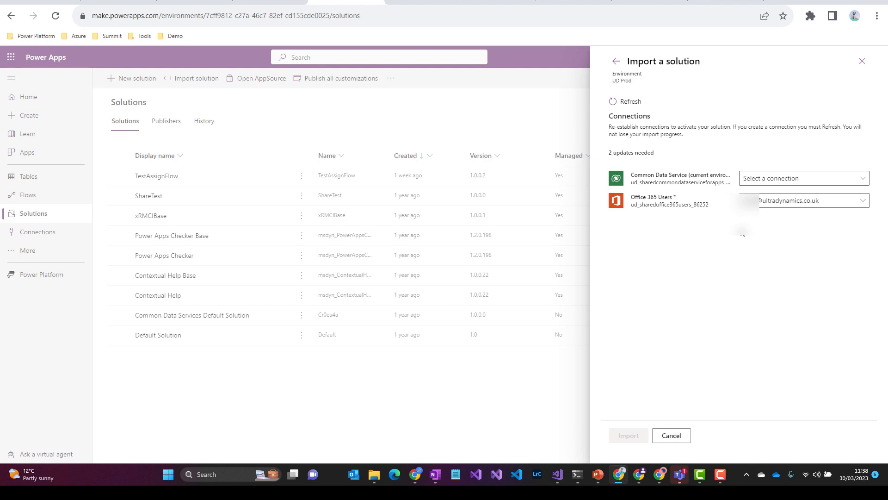
Check the connection choices for Office 365 Users and Common Data Service, and view the connection references of the xRMCISample solution
left_click(864, 201)
left_click(864, 200)
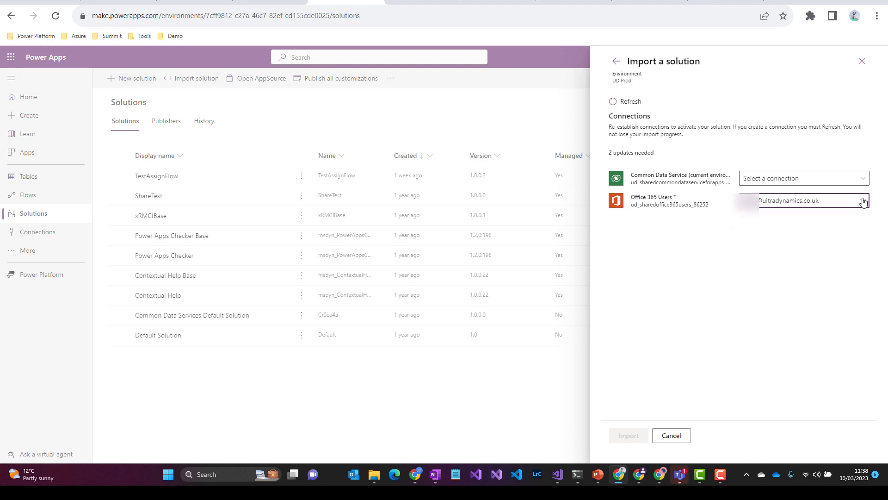
left_click(864, 179)
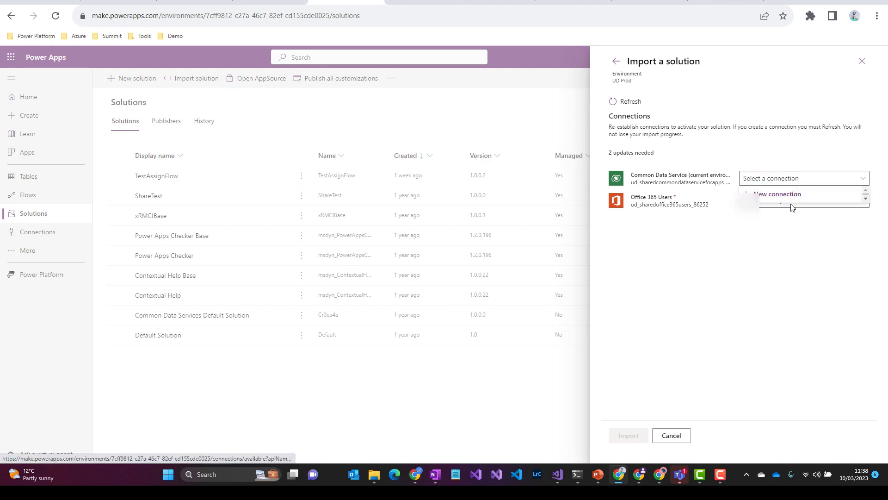
left_click(789, 277)
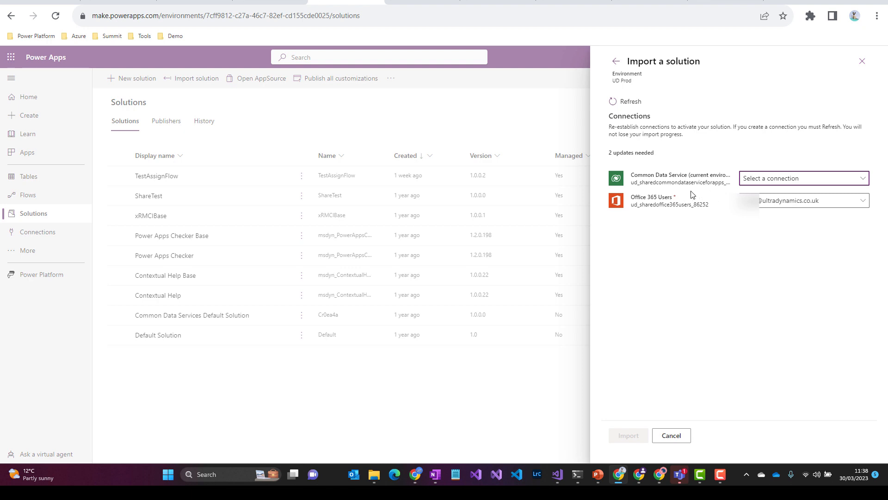
left_click(125, 1)
left_click(157, 180)
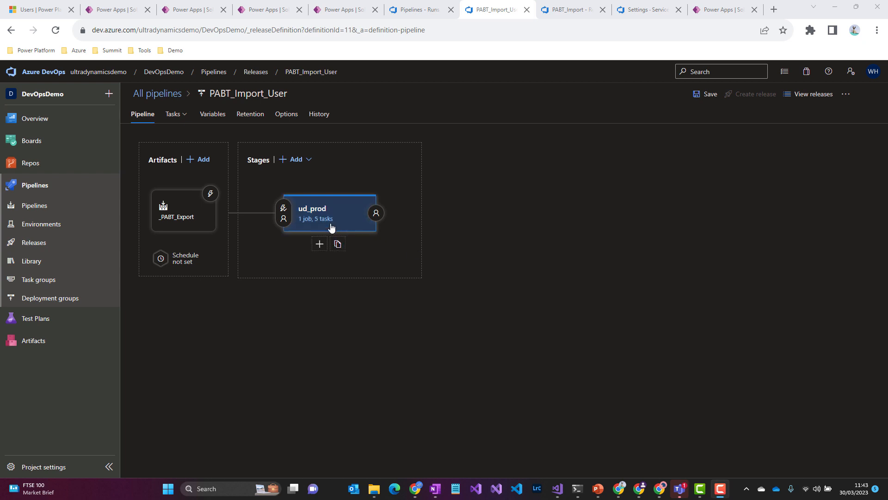
Enable the deployment settings file option in the Power Platform Import Solution task of the PABT_Import_User pipeline's ud_prod stage
left_click(178, 216)
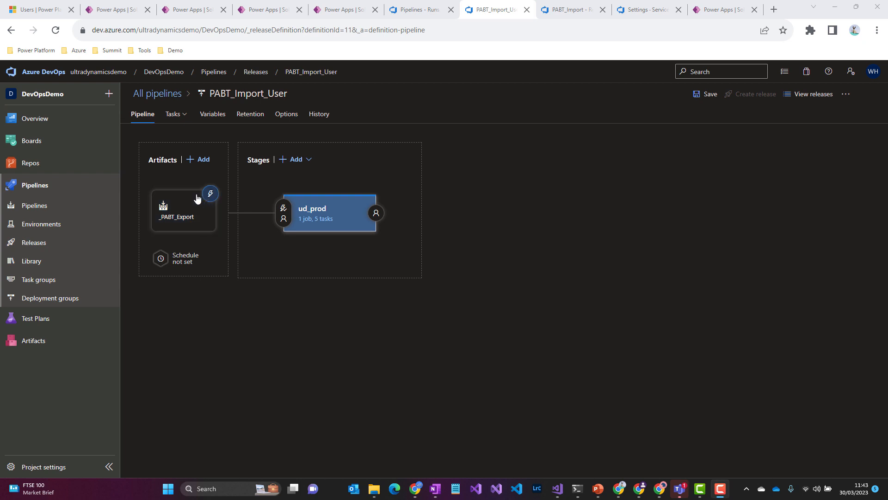
left_click(319, 219)
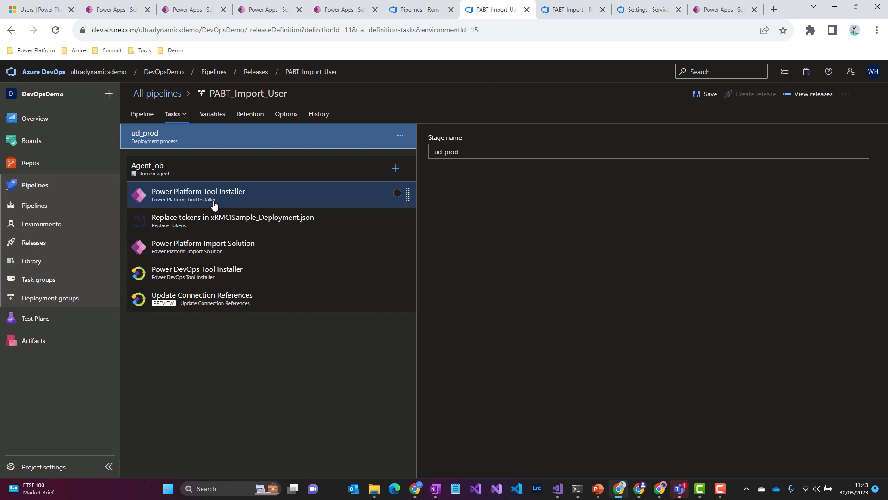
left_click(224, 254)
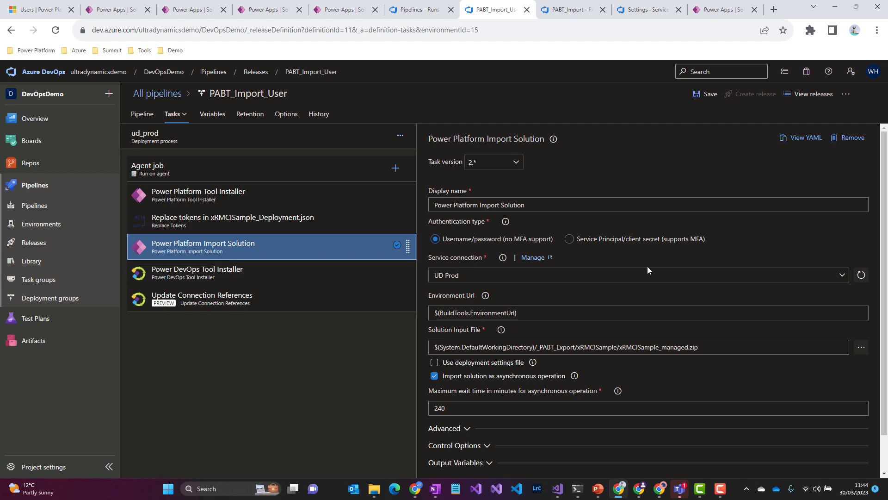
scroll(647, 267, "down", 1)
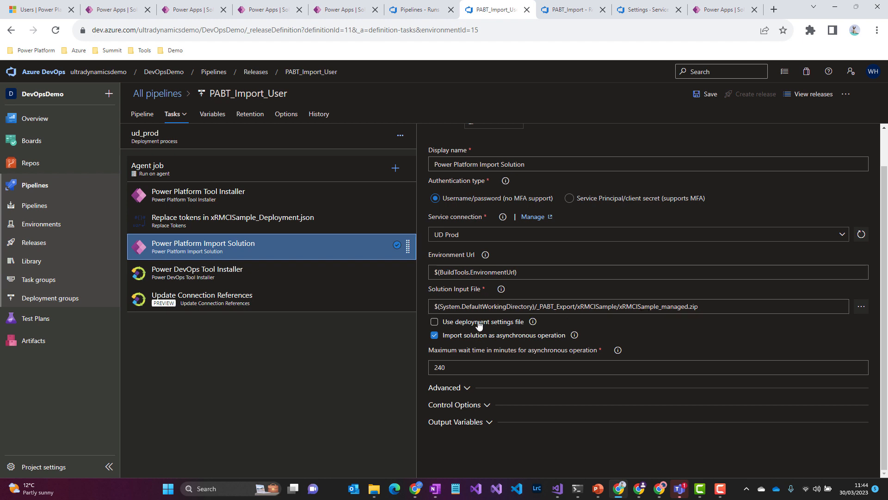
left_click(435, 322)
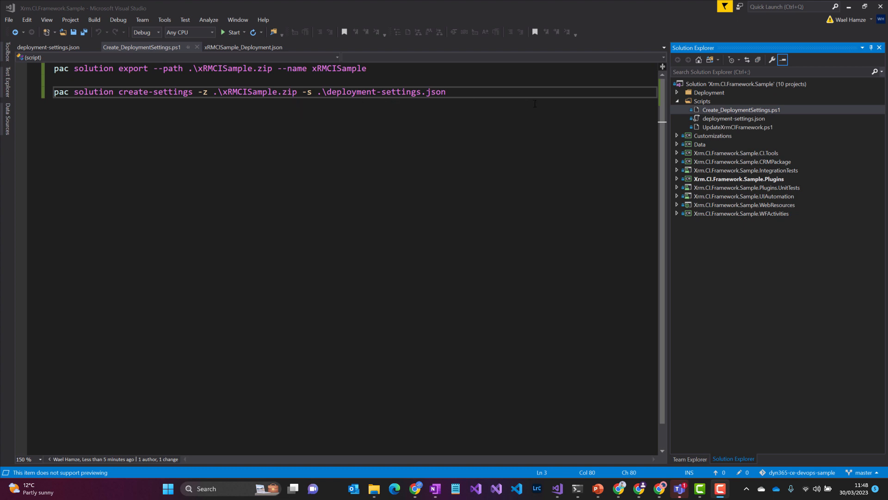
Examine the environment variables, connection reference logical names and connector IDs in deployment-settings.json
left_click(44, 48)
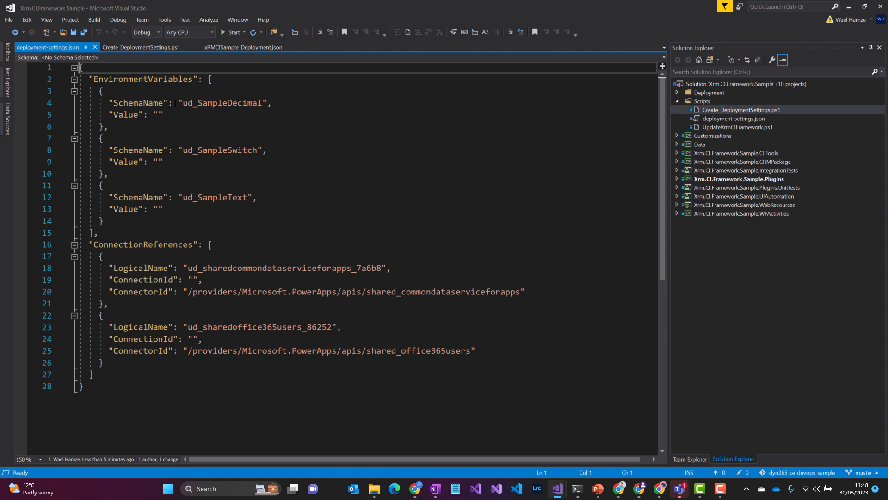
double_click(154, 81)
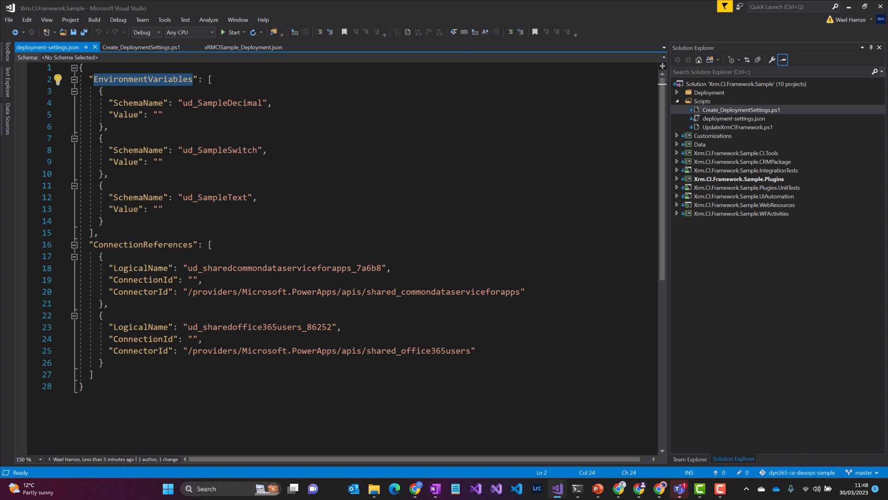
double_click(157, 245)
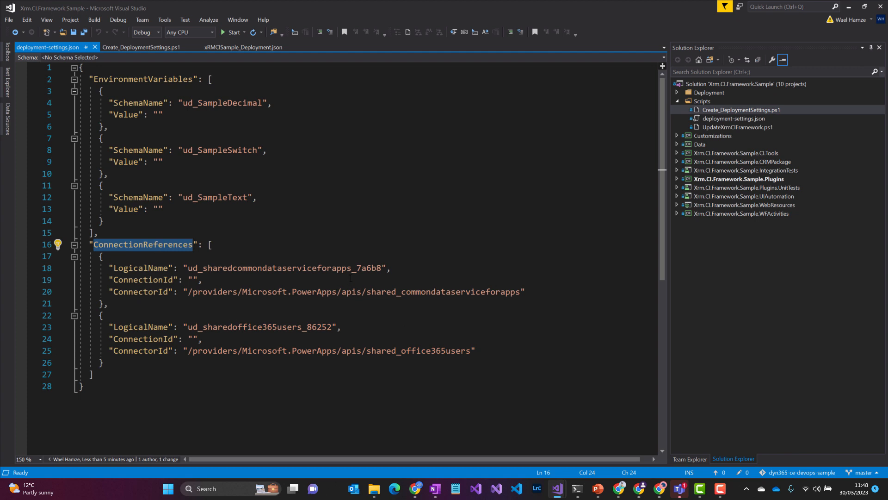
left_click_drag(381, 268, 194, 268)
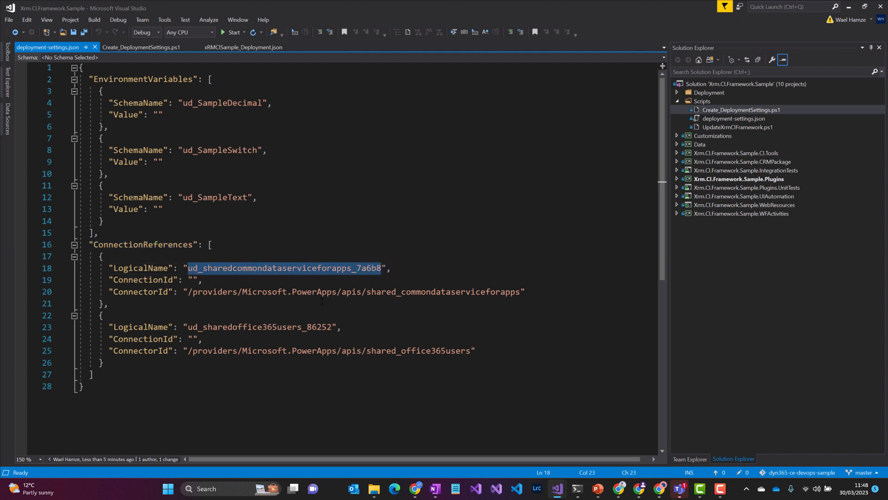
left_click(351, 292)
double_click(485, 293)
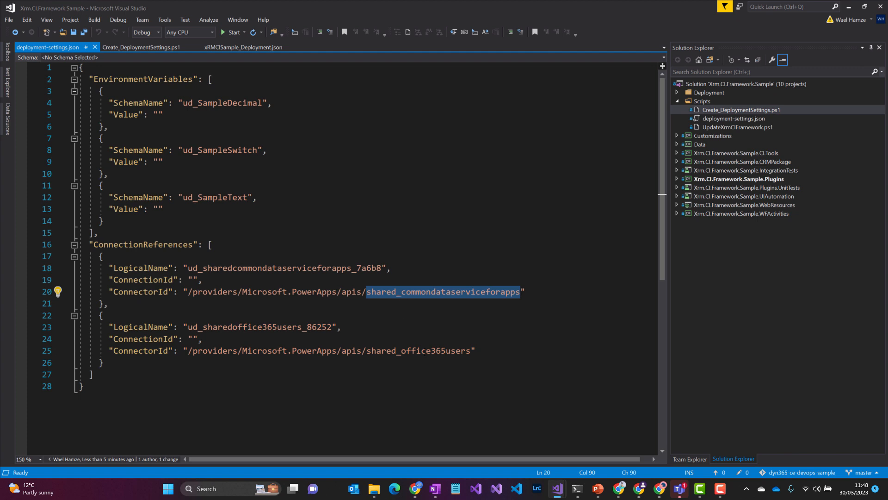
left_click(426, 350)
double_click(426, 350)
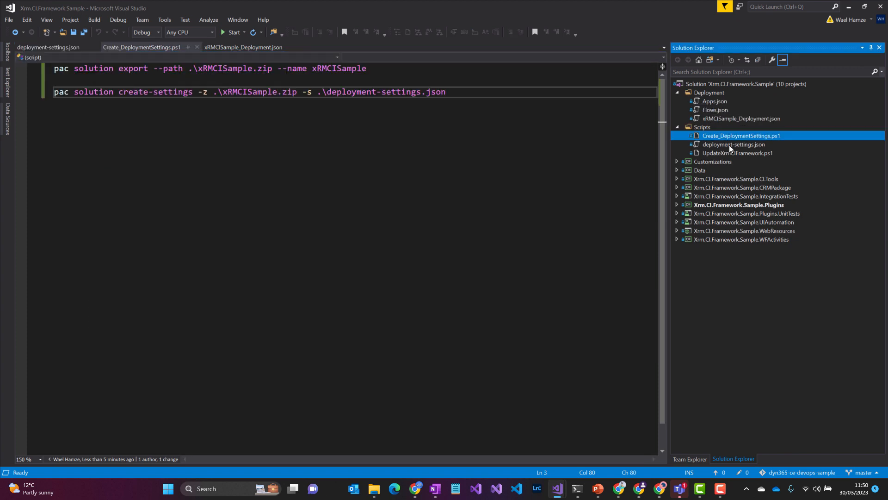
Compare deployment-settings.json with xRMCISample_Deployment.json and examine the tokenised connection ID of the Common Data Service reference
left_click(729, 144)
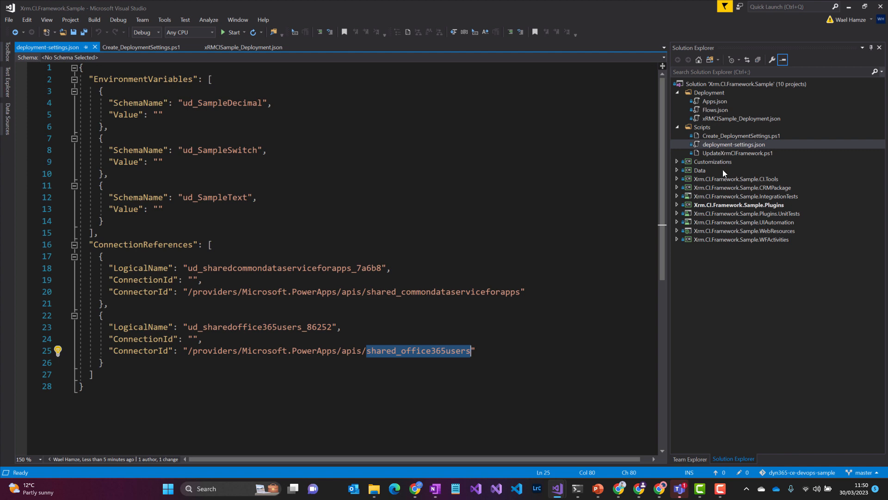
double_click(756, 118)
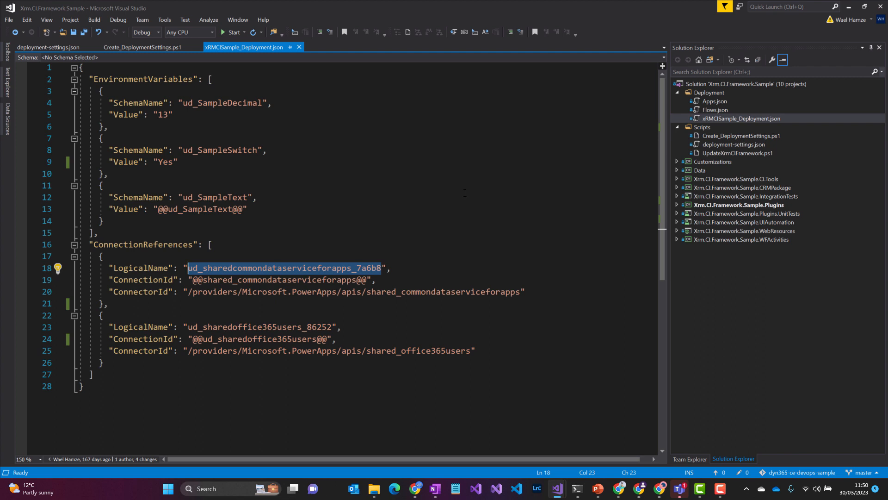
left_click(401, 289)
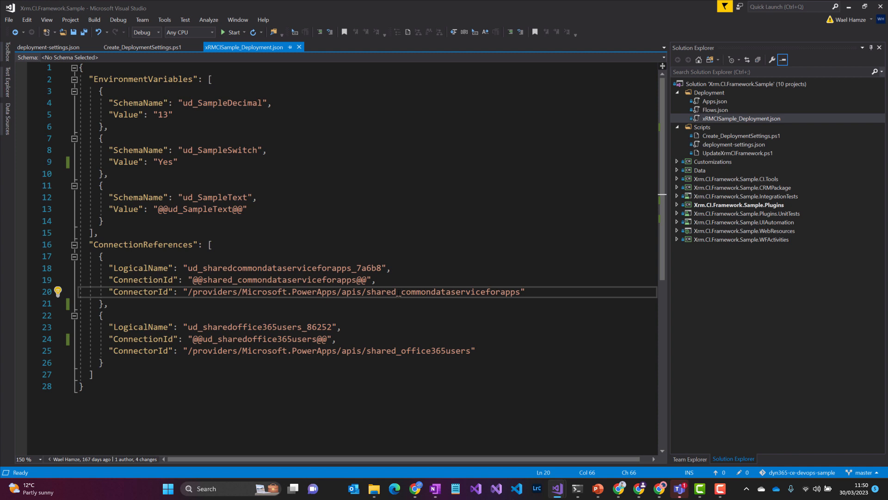
left_click_drag(367, 280, 193, 280)
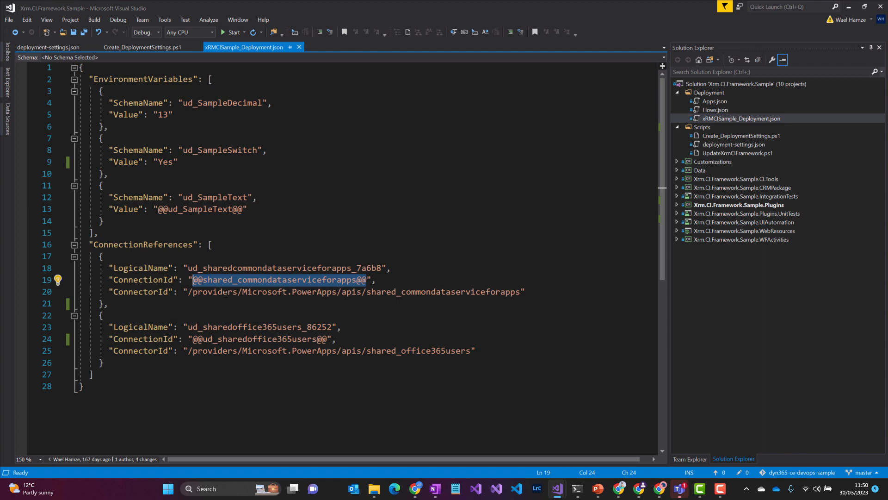
left_click(392, 326)
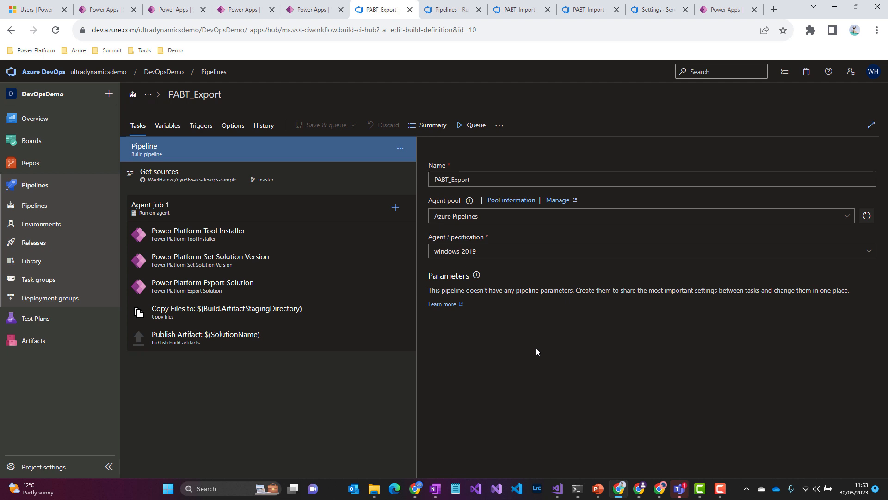
Review the Set Solution Version and Export Solution task settings and the source repository of the PABT_Export pipeline
left_click(281, 267)
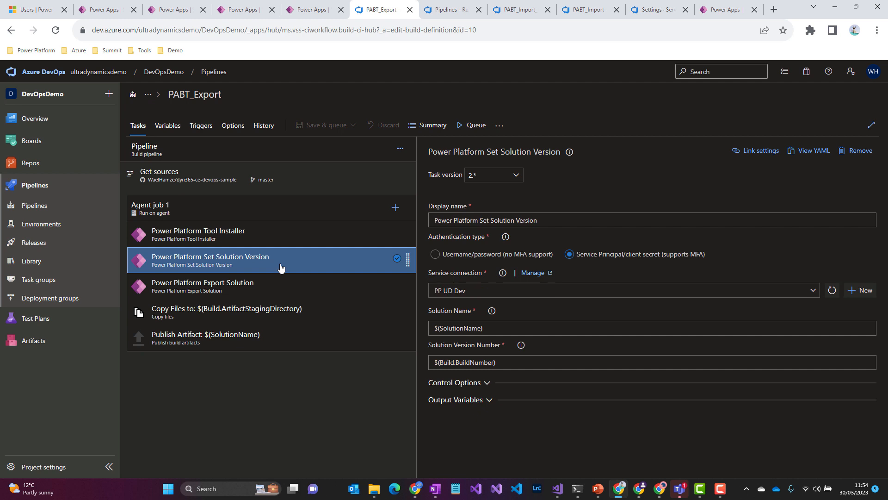
left_click(277, 287)
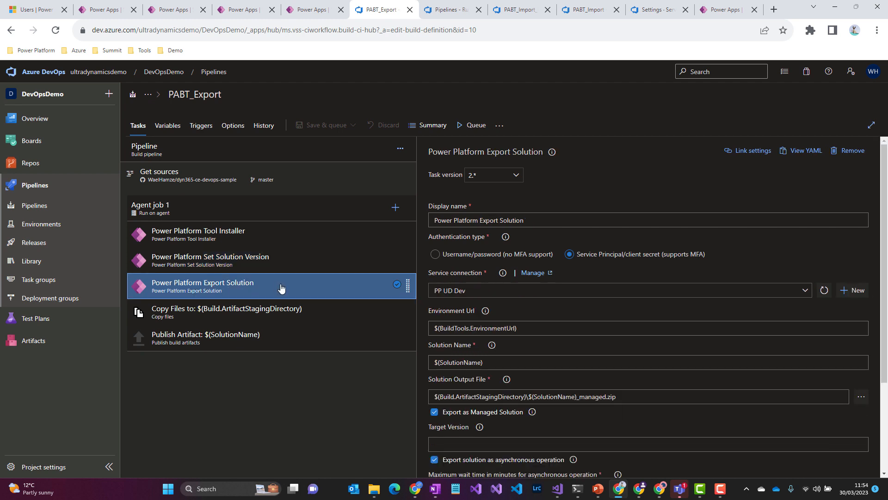
scroll(607, 318, "down", 4)
scroll(607, 319, "up", 4)
scroll(598, 348, "down", 2)
scroll(598, 348, "up", 2)
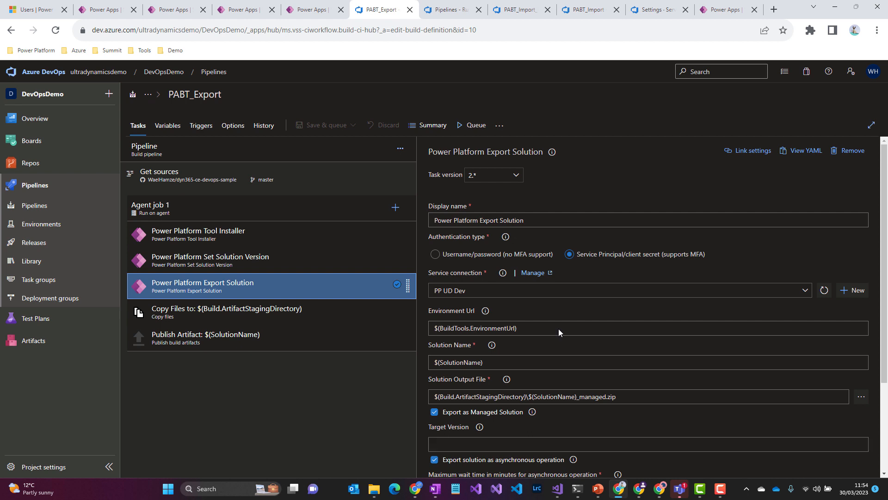
left_click(210, 181)
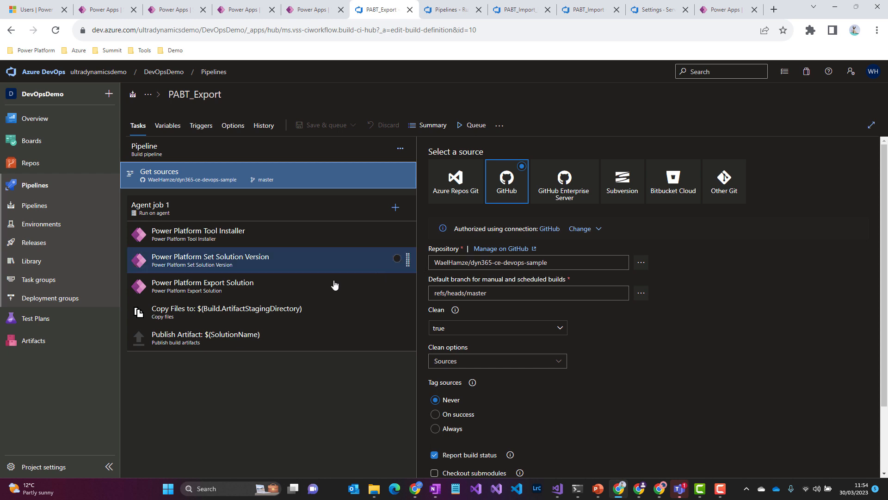
Browse the repository's Sample/Xrm.CI.Framework.Sample folder as the Copy Files task's source folder and locate xRMCISample_Deployment.json, keeping the existing path
left_click(250, 311)
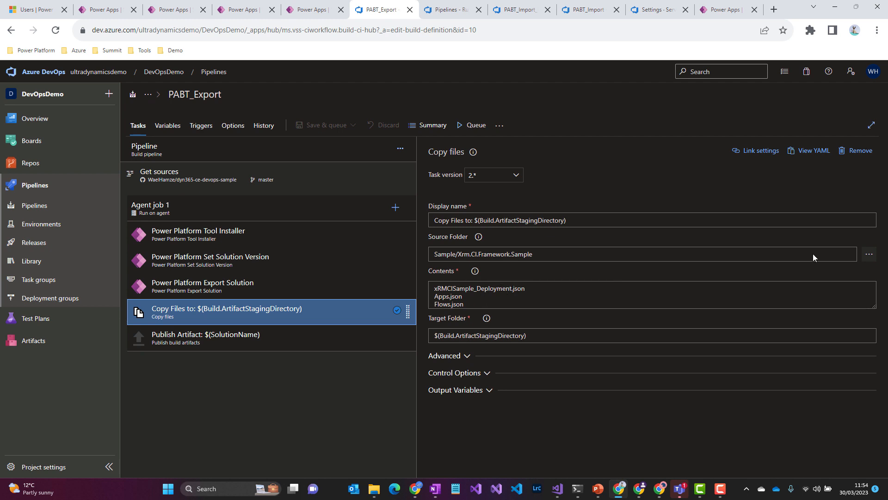
left_click(869, 255)
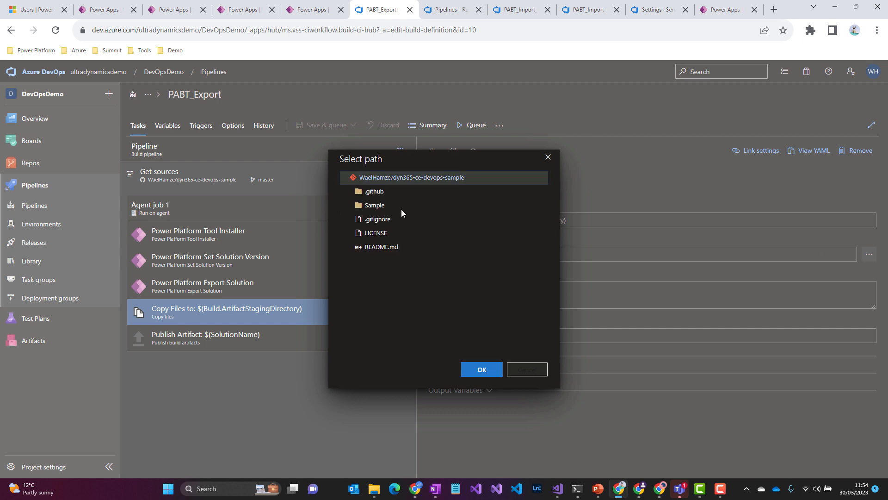
left_click(366, 210)
left_click(352, 206)
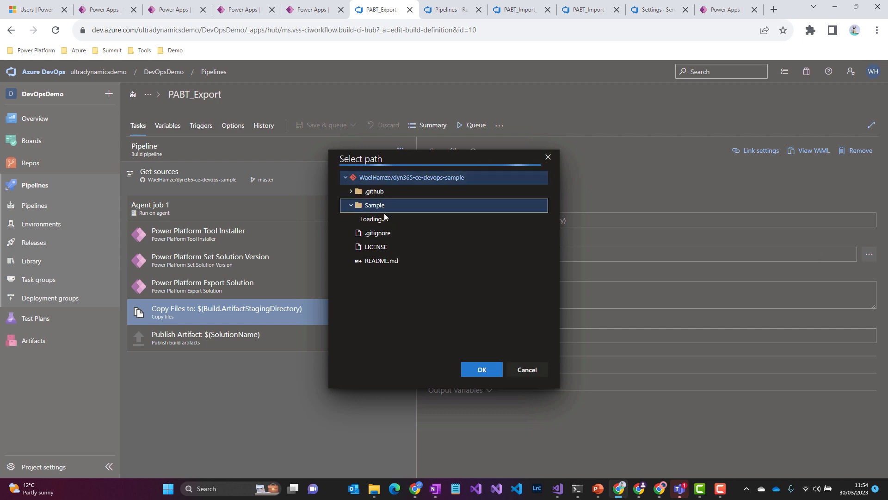
left_click(358, 249)
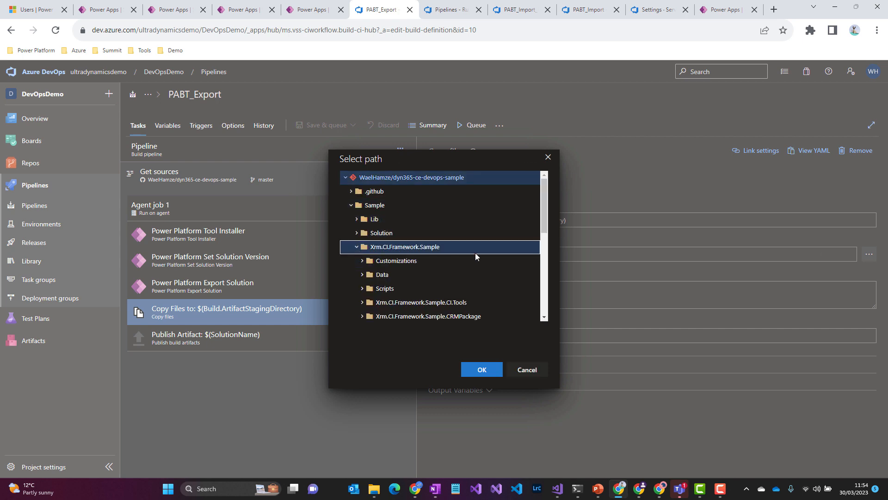
scroll(476, 254, "down", 2)
scroll(475, 254, "down", 3)
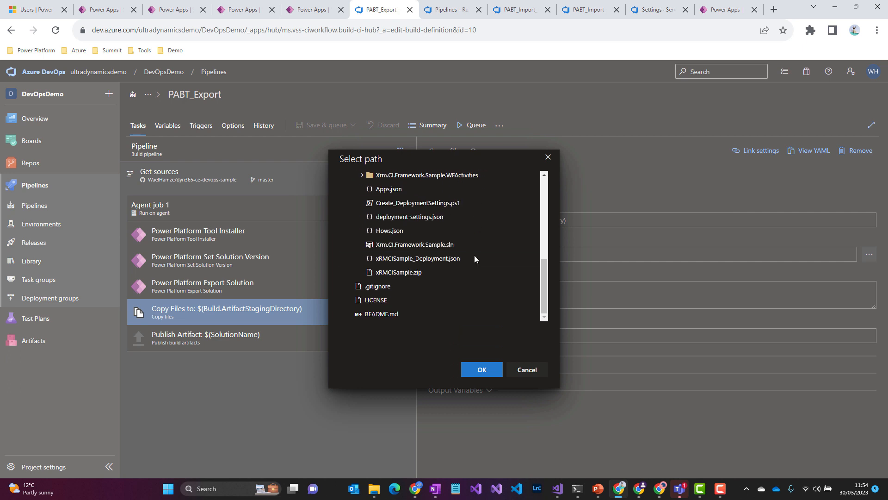
left_click(473, 257)
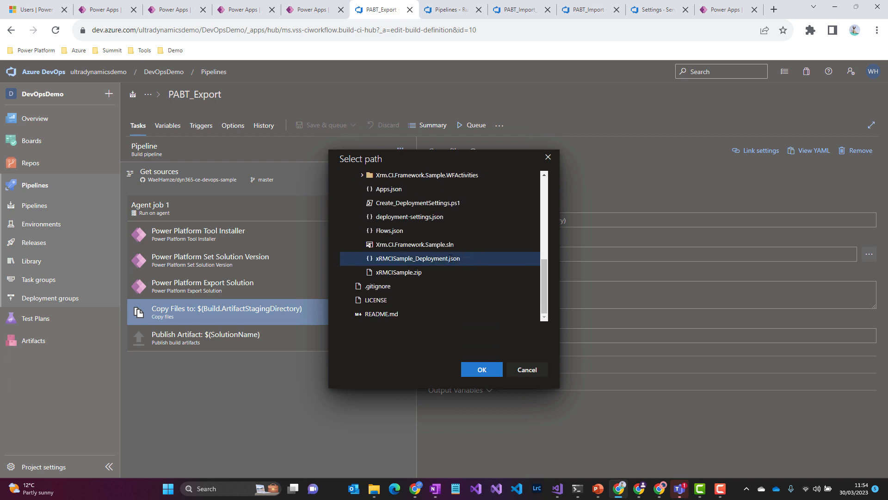
key("Left")
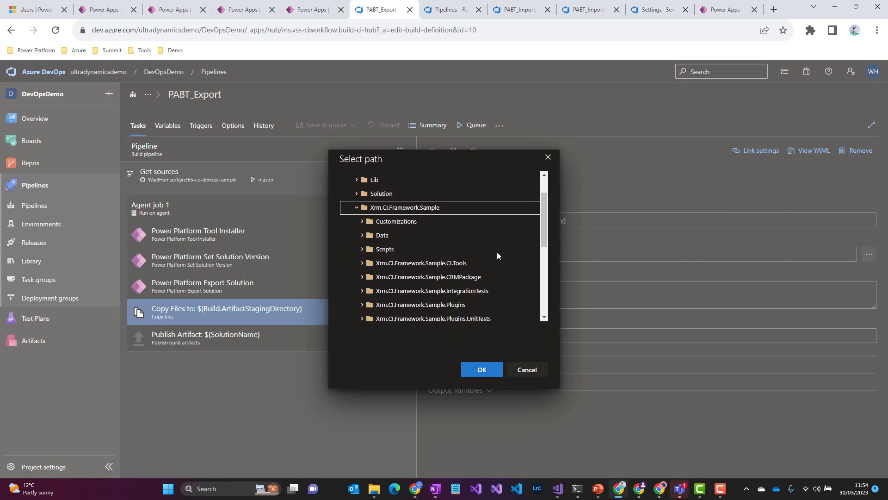
scroll(537, 268, "down", 1)
left_click(544, 375)
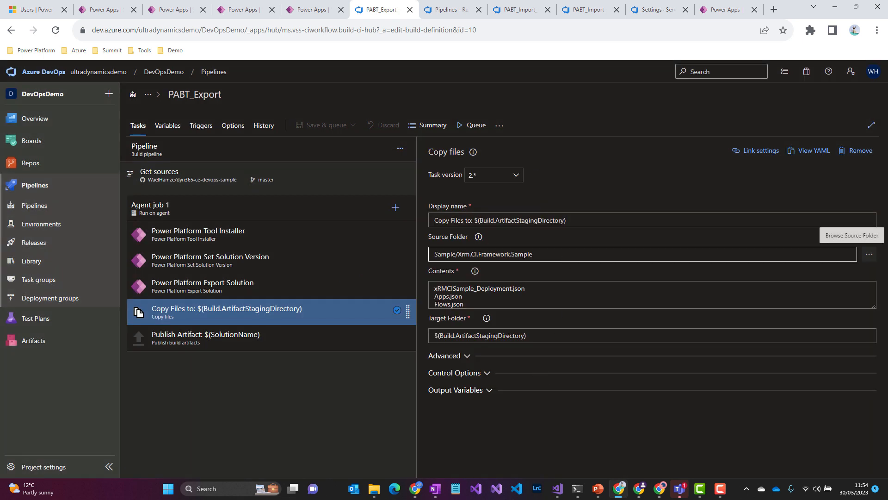
Review the Copy Files task's contents list and target folder, and the Publish Artifact task settings
left_click(521, 288)
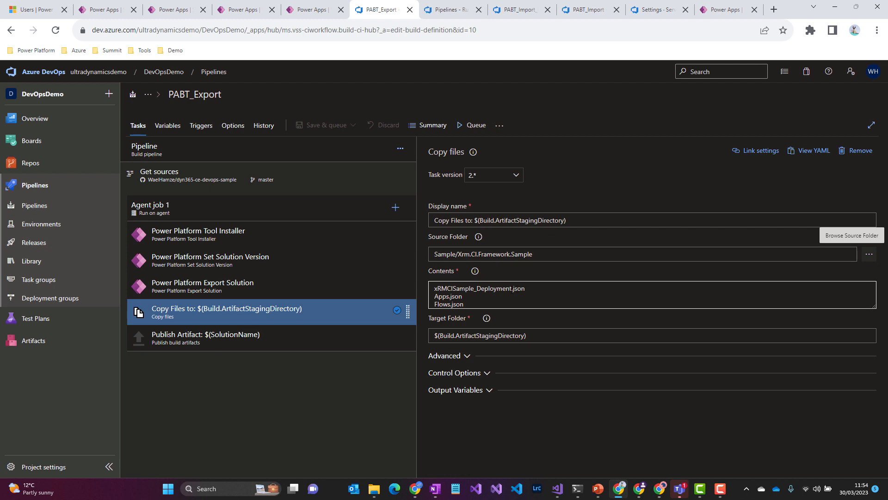
left_click(481, 337)
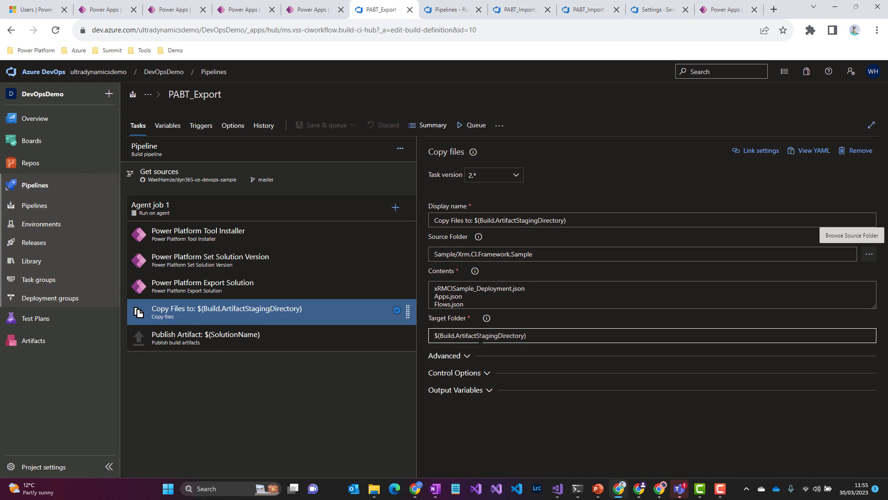
left_click(532, 294)
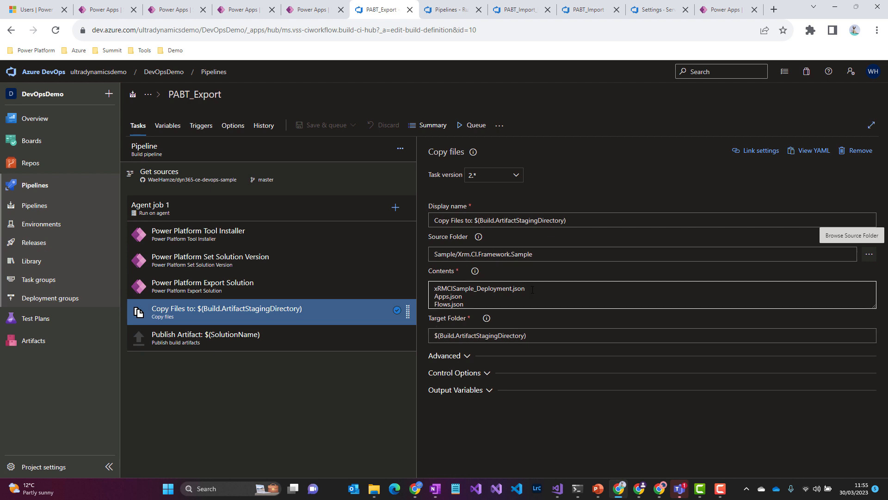
left_click_drag(532, 290, 423, 286)
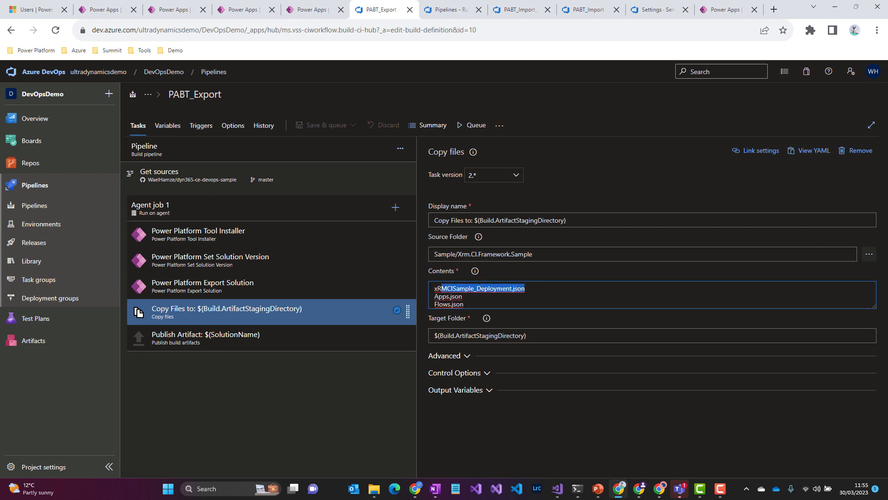
left_click(301, 335)
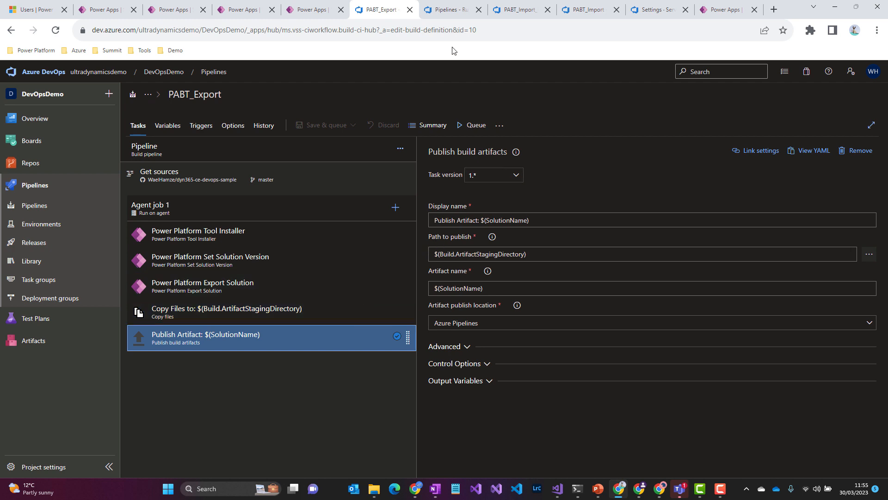
Examine the published xRMCISample artifact of PABT_Export run 1.0.0.18
left_click(453, 13)
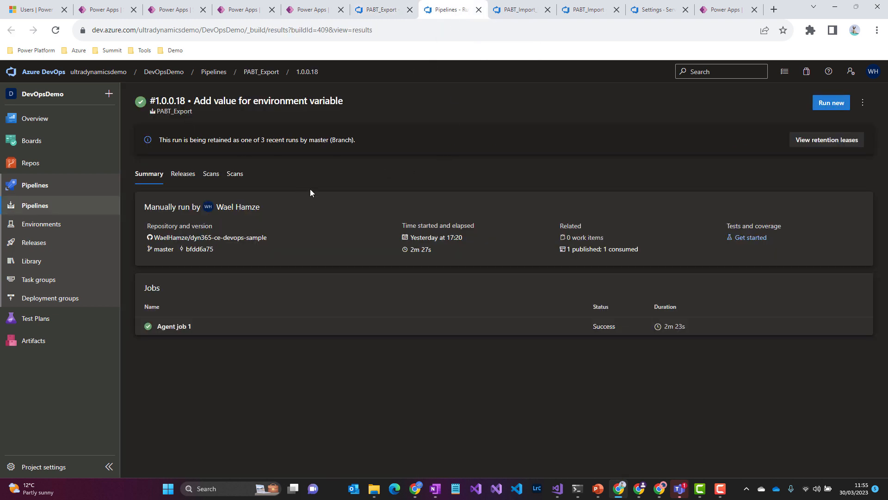
left_click(585, 251)
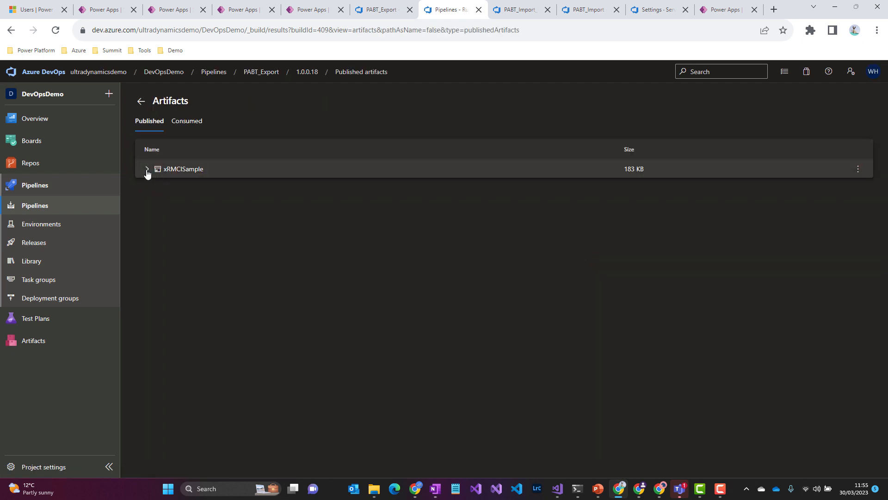
left_click(147, 169)
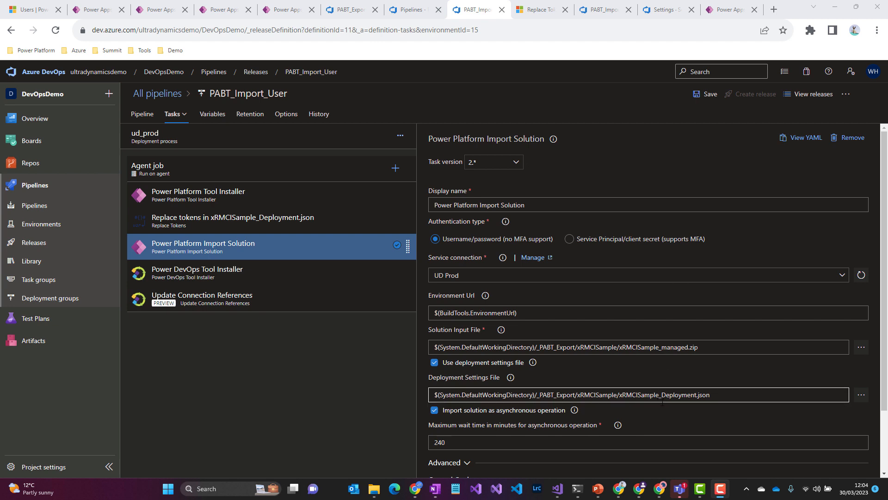
Browse the linked _PABT_Export artifact for the Import Solution task's deployment settings file, then cancel without changing the selection
left_click(861, 395)
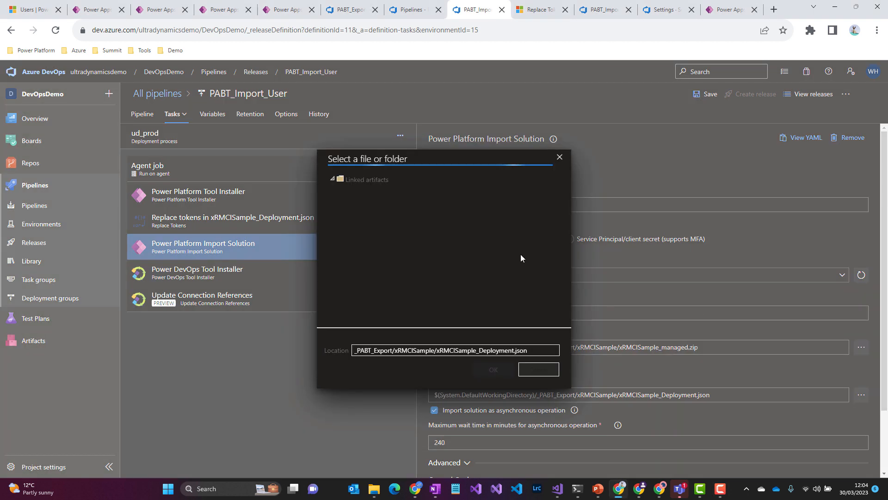
left_click(339, 191)
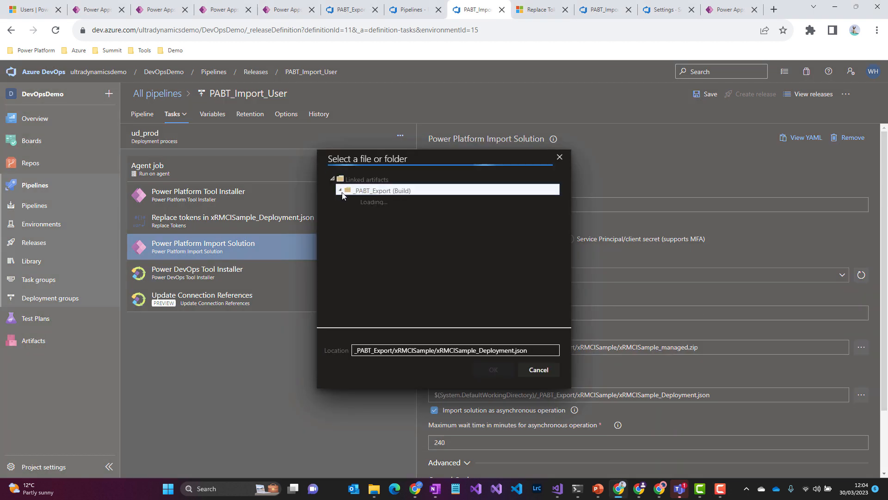
left_click(349, 204)
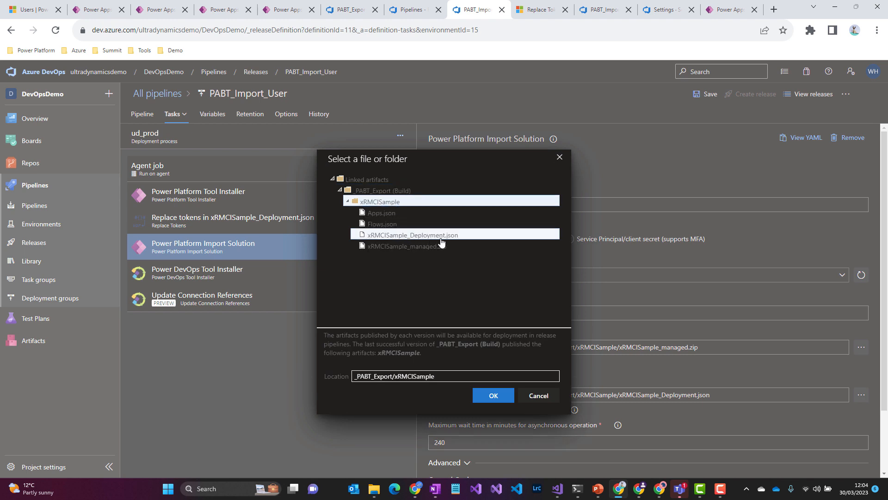
left_click(551, 395)
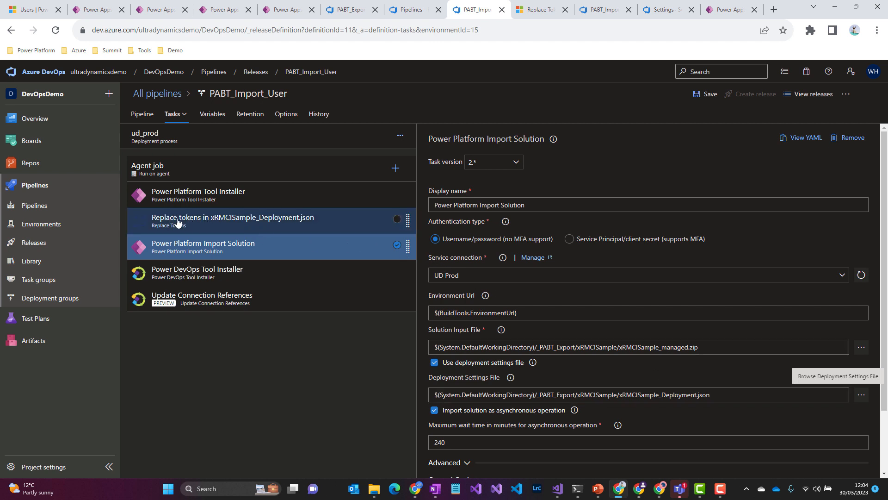
Review the Replace Tokens task's target file and its token prefix and suffix in the ud_prod stage
left_click(198, 224)
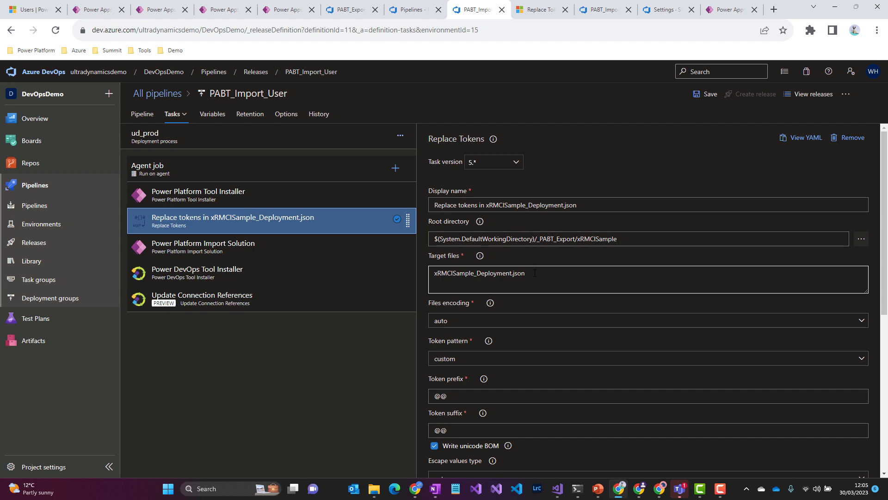
left_click_drag(535, 273, 436, 273)
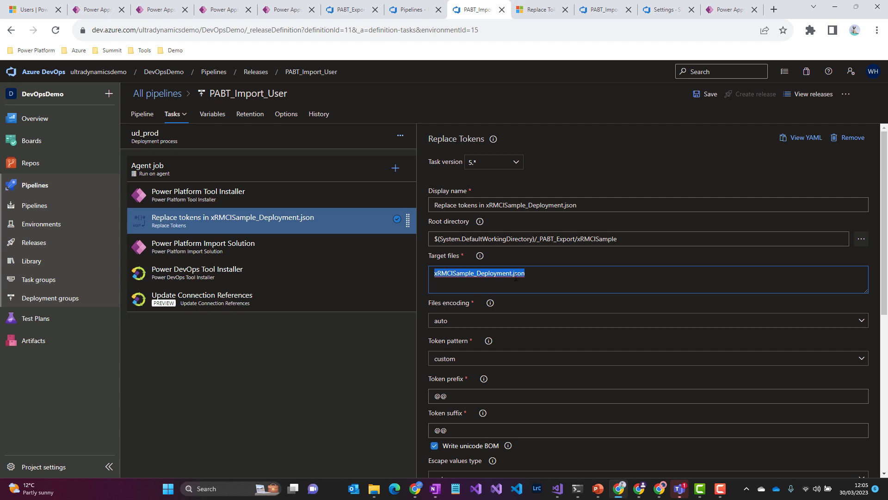
scroll(546, 292, "down", 1)
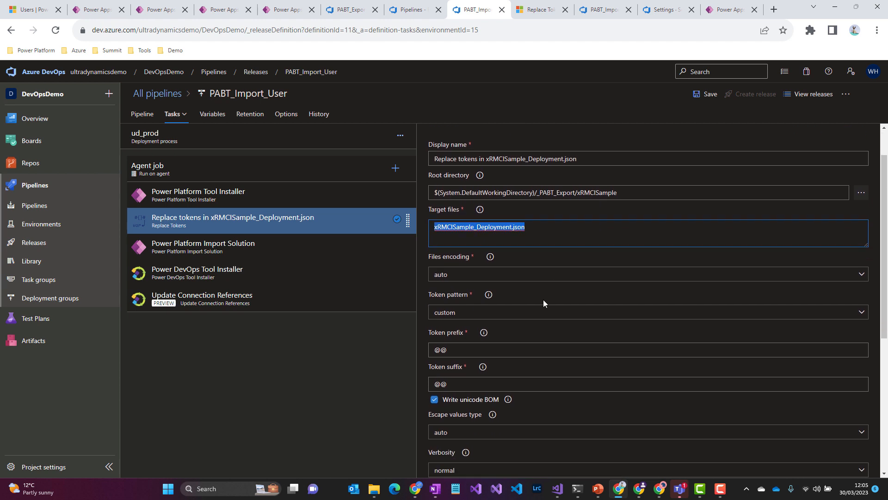
double_click(461, 351)
double_click(437, 384)
scroll(597, 354, "up", 1)
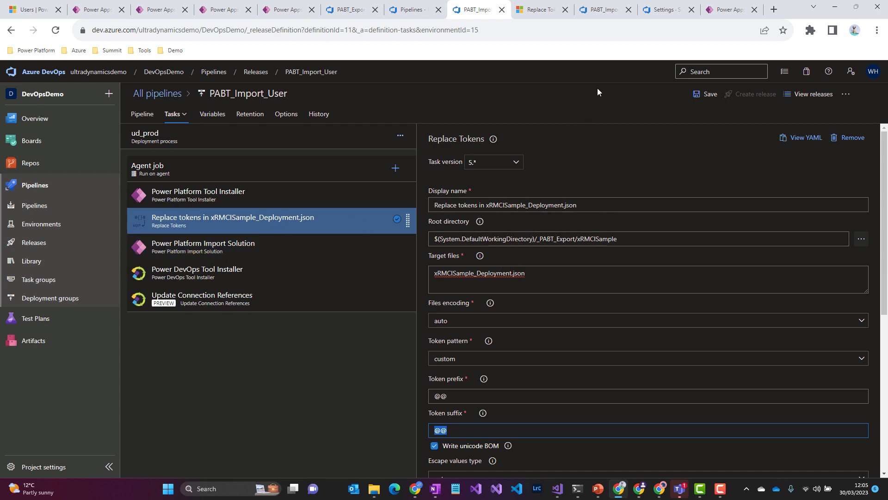
View the Replace Tokens extension page in Visual Studio Marketplace and return to the PABT_Import_User pipeline
left_click(540, 10)
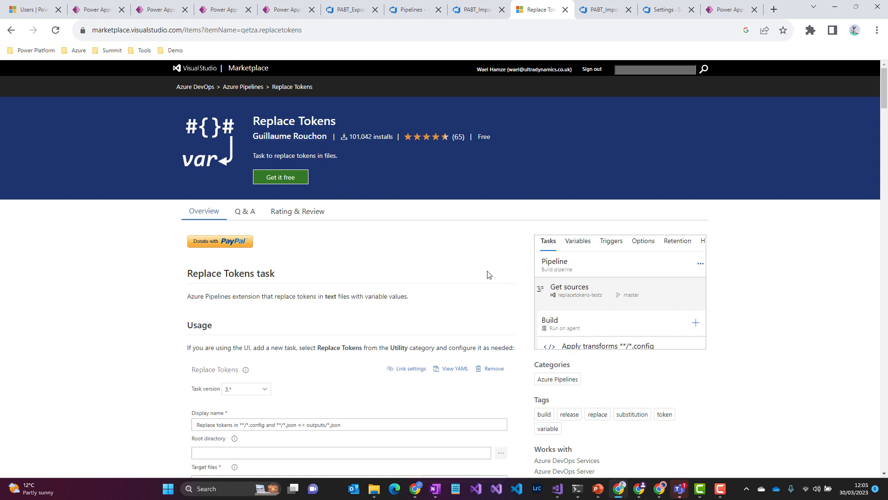
scroll(489, 275, "down", 5)
scroll(489, 275, "up", 5)
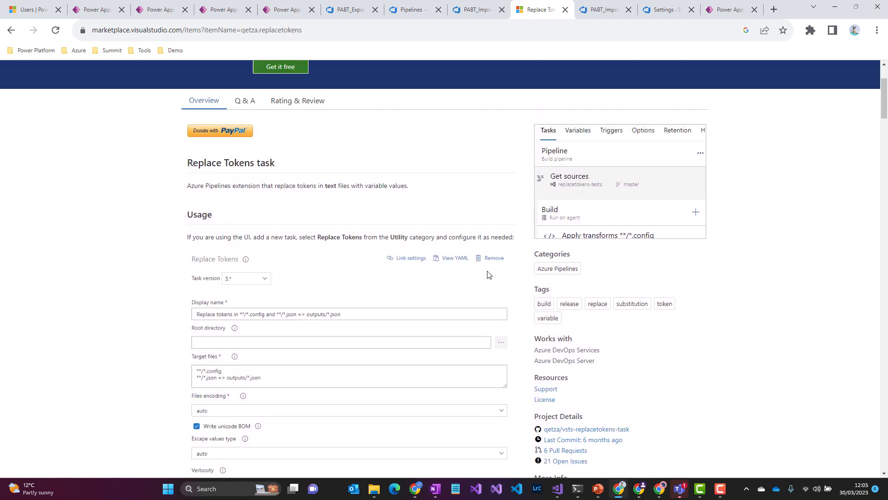
left_click(484, 11)
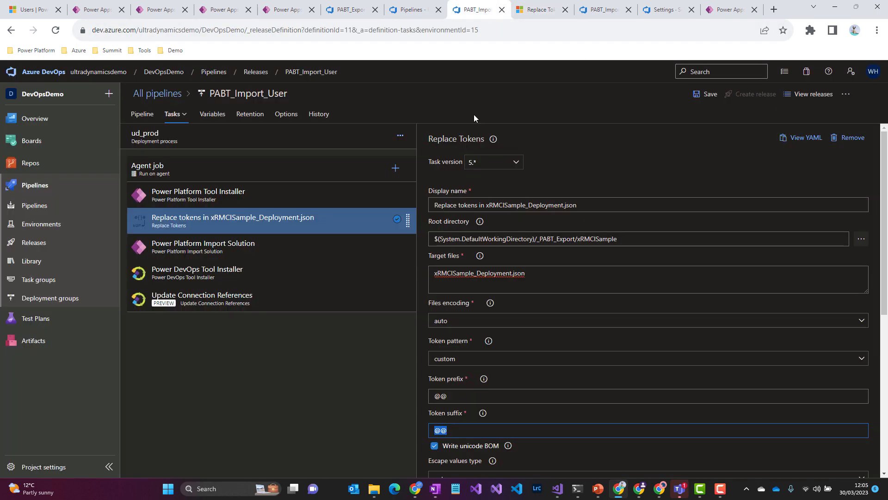
Examine the pipeline variables shared_commondataserviceforapps and ud_sharedoffice365users and their values, then return to the ud_prod stage's tasks
left_click(214, 117)
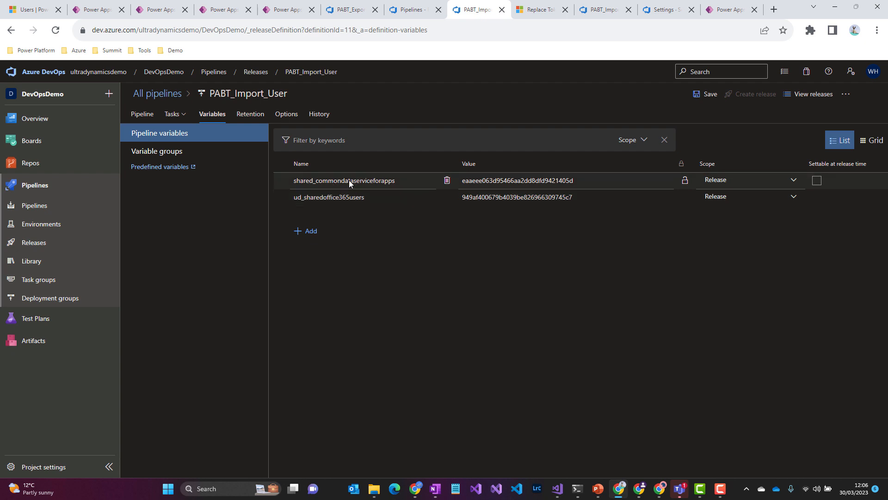
left_click(532, 181)
double_click(531, 182)
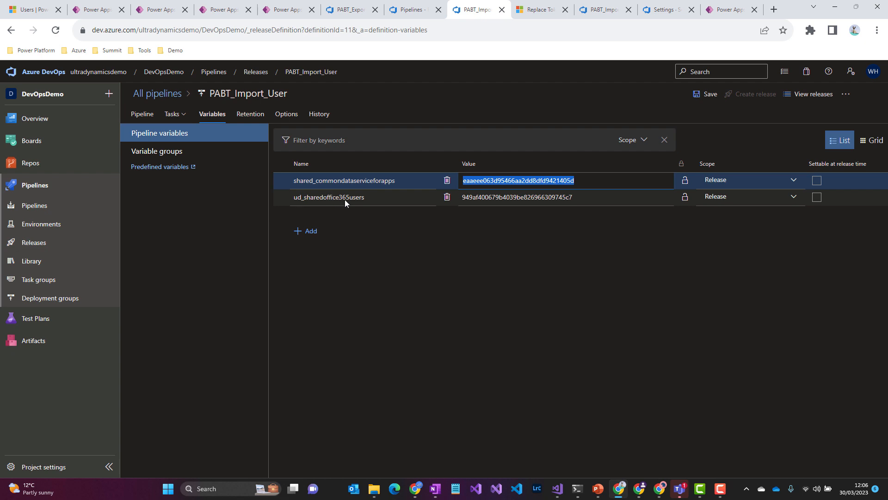
double_click(533, 198)
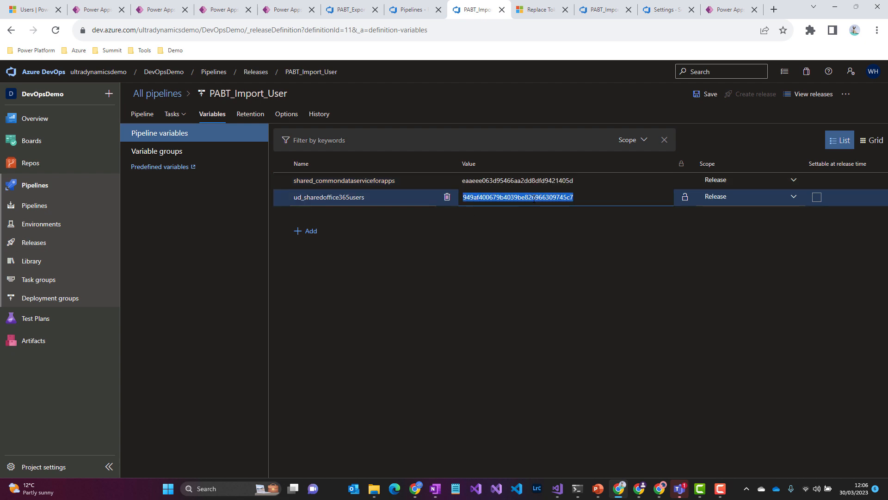
left_click(180, 115)
left_click(406, 171)
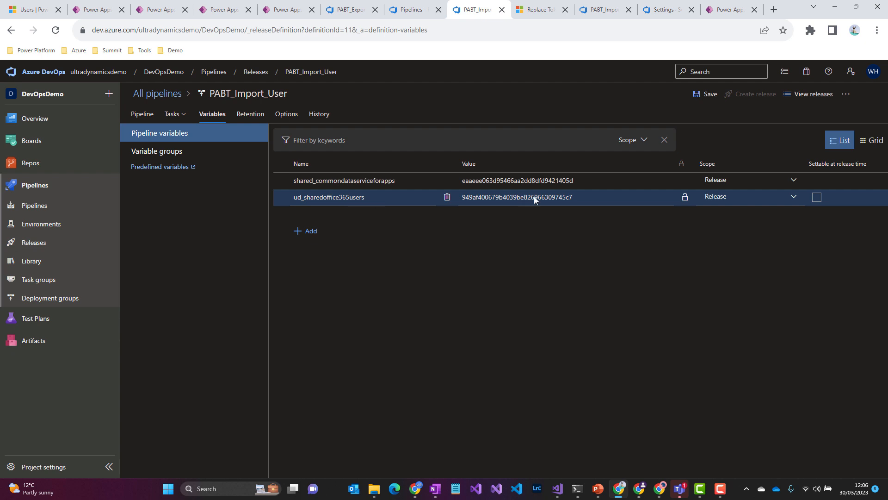
left_click(141, 115)
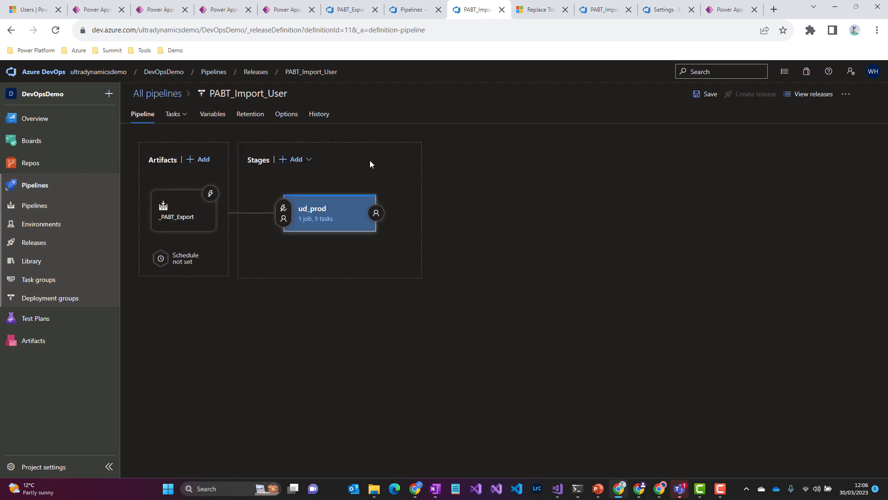
left_click(319, 219)
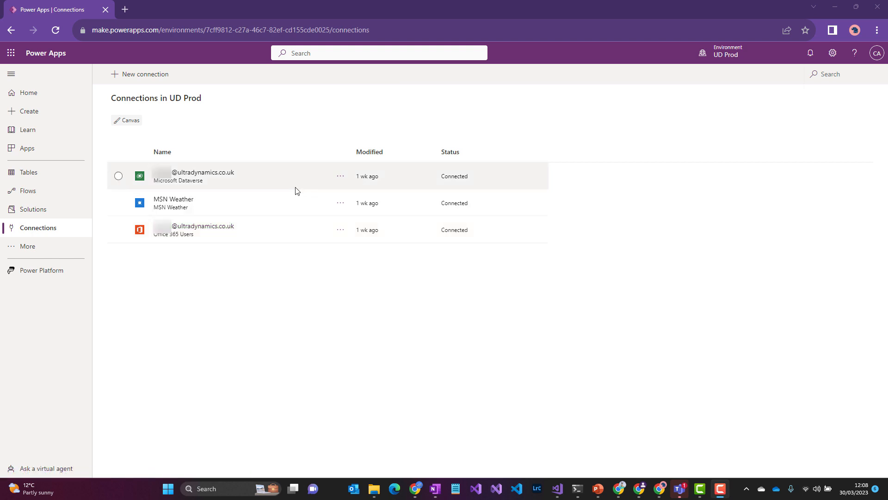
Switch to Power Apps and open the details of the Microsoft Dataverse connection in UD Prod
left_click(341, 178)
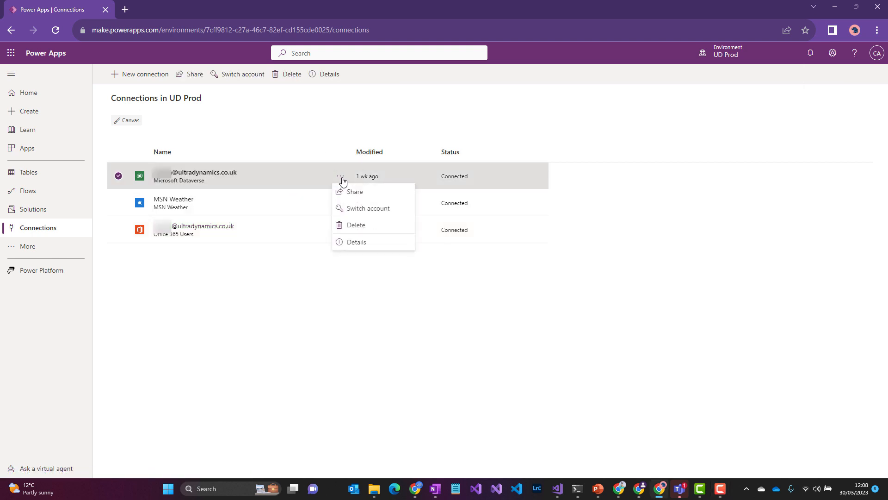
left_click(350, 242)
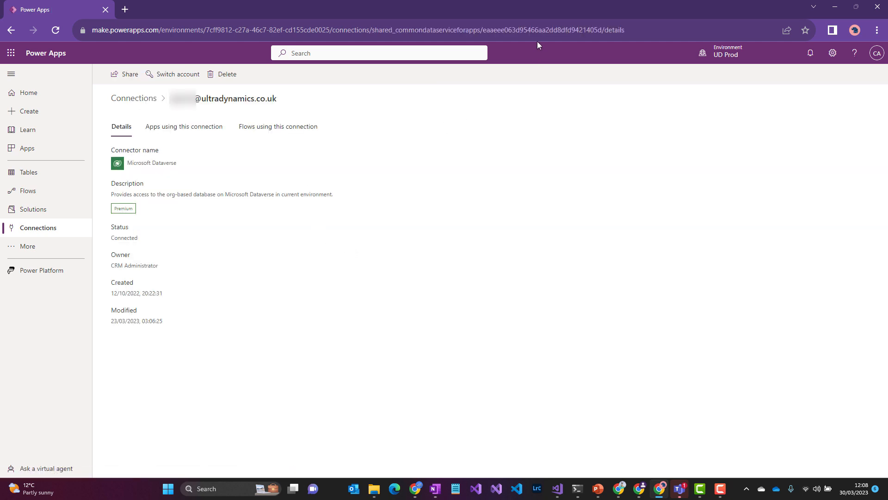
Highlight the Microsoft Dataverse connection's ID in the page URL, then return to the list of connections
left_click(533, 30)
left_click(516, 30)
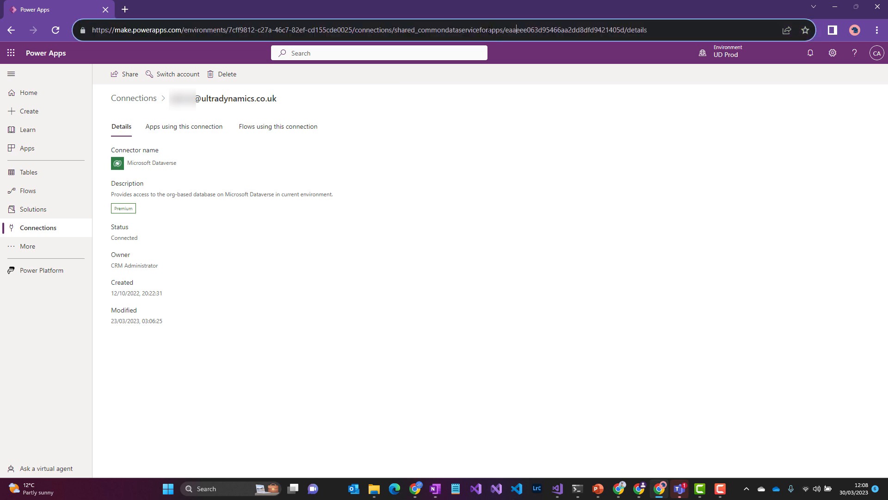
left_click_drag(506, 29, 625, 30)
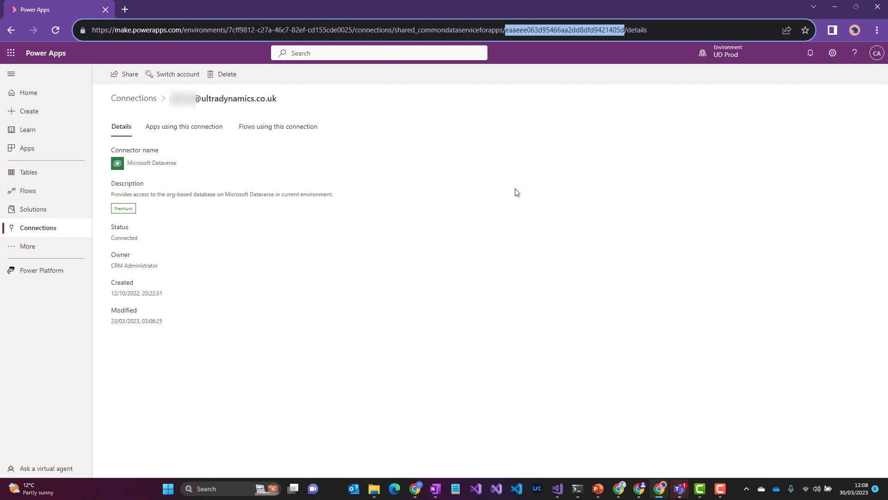
left_click(512, 214)
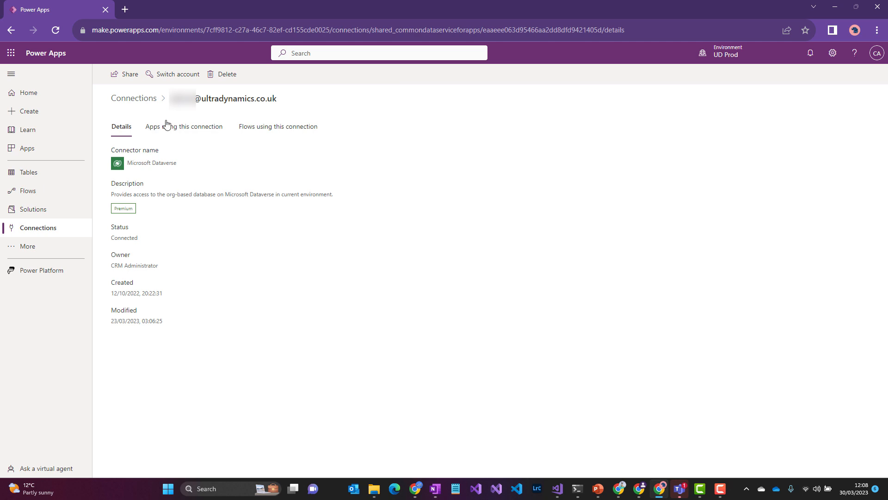
left_click(133, 98)
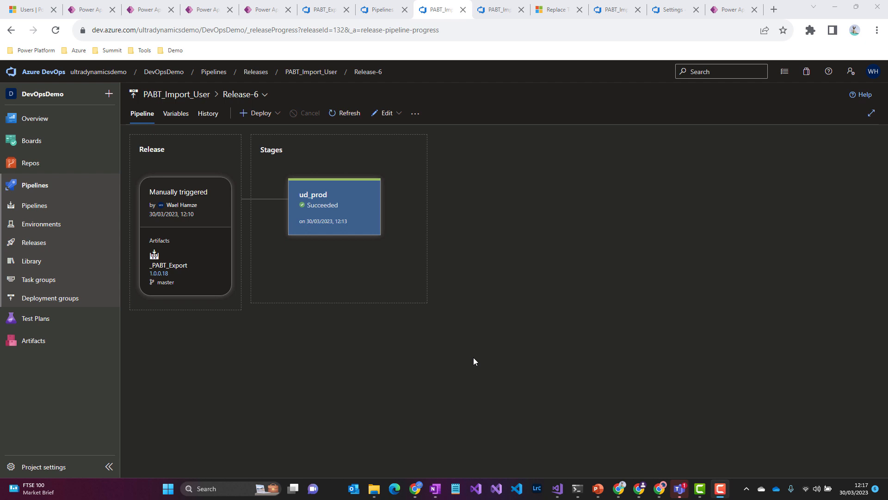
Switch to Power Apps and open the Get User Info cloud flow in the xRMCISample solution to check its connection references
key("alt+Tab")
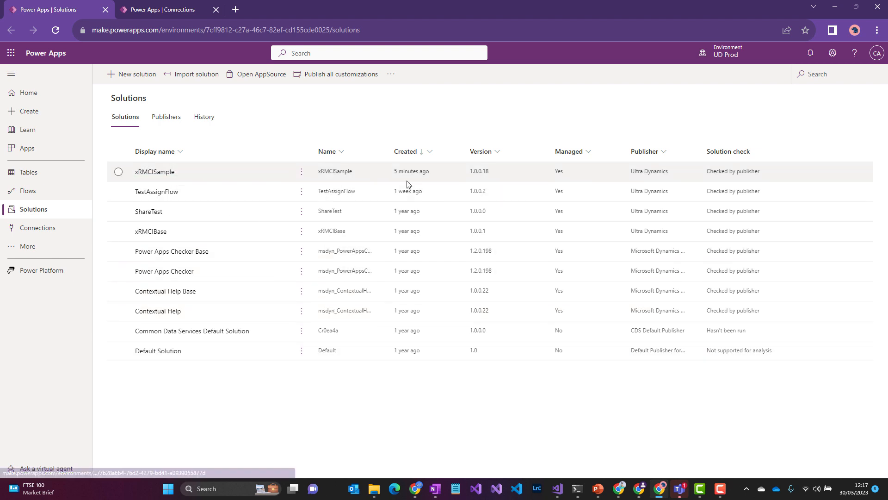
left_click(165, 176)
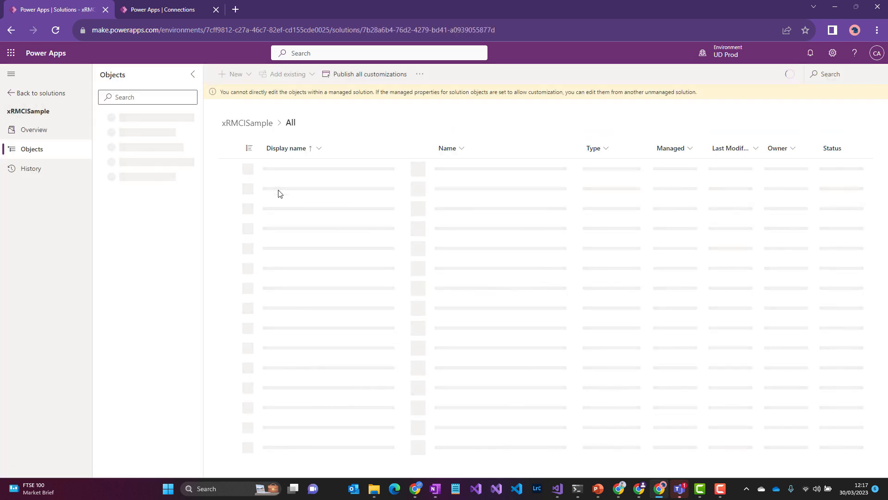
left_click(143, 163)
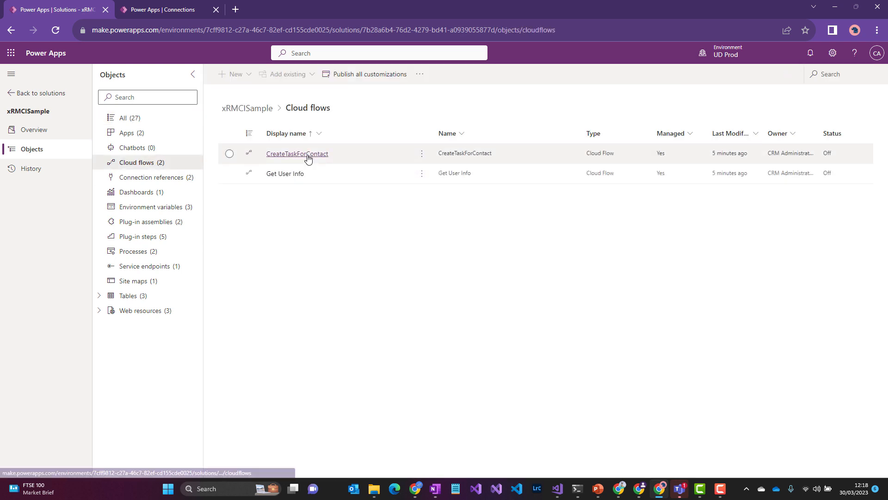
left_click(293, 176)
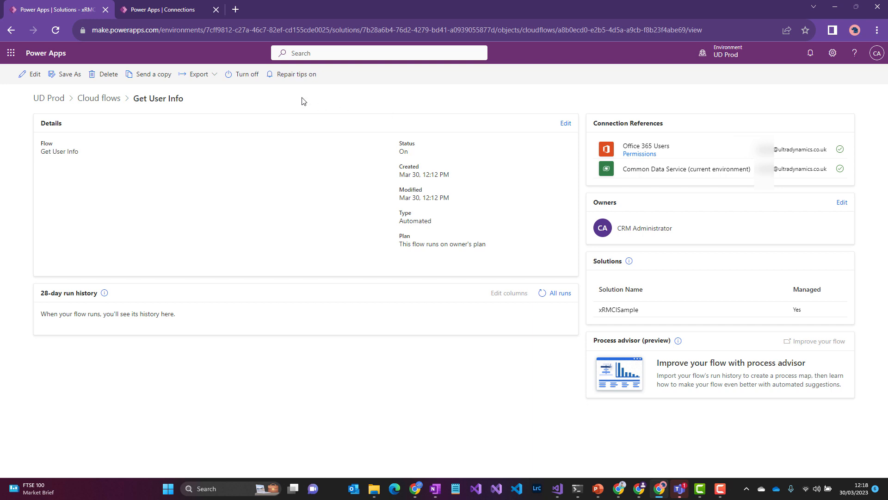
View the flows using the Office 365 Users connection in UD Prod and refresh the page
left_click(172, 12)
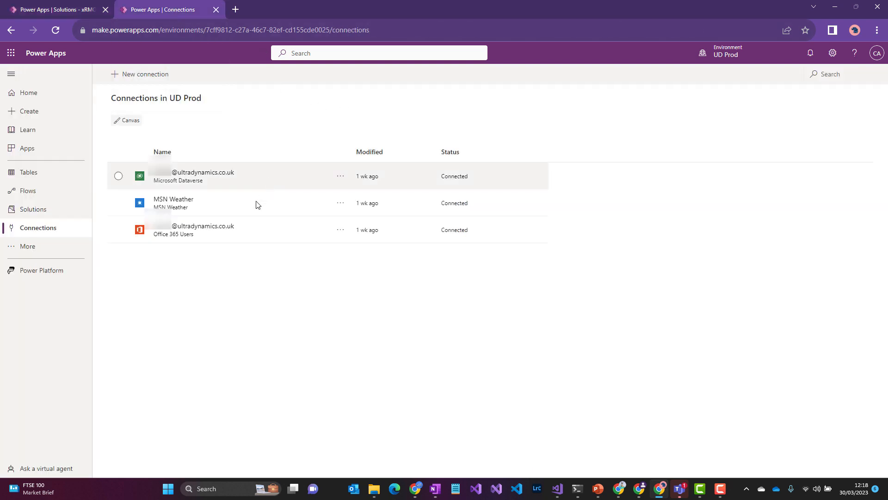
left_click(226, 228)
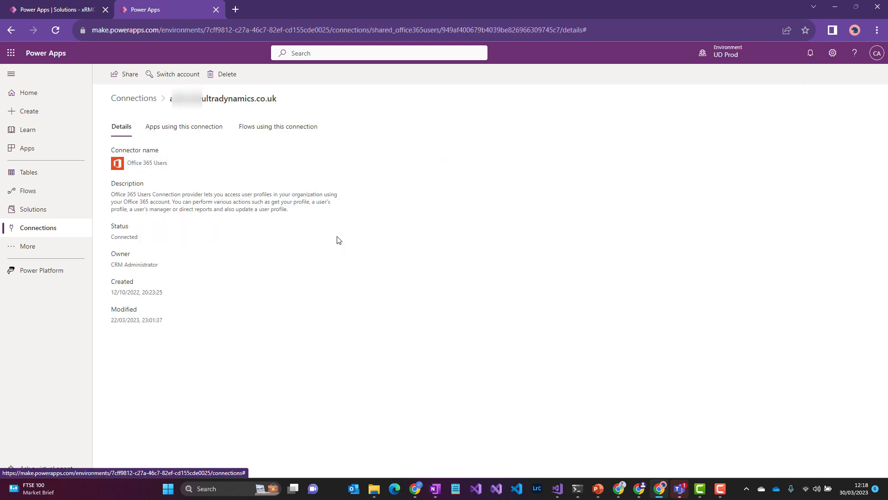
left_click(280, 129)
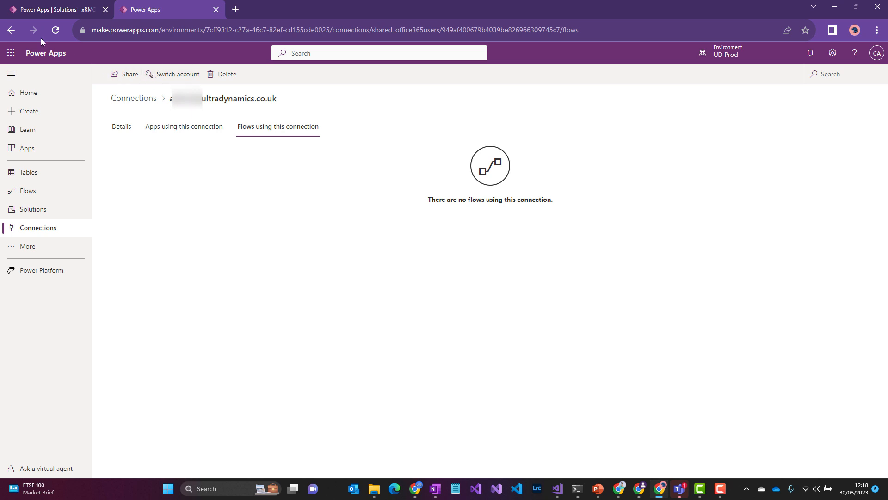
left_click(54, 31)
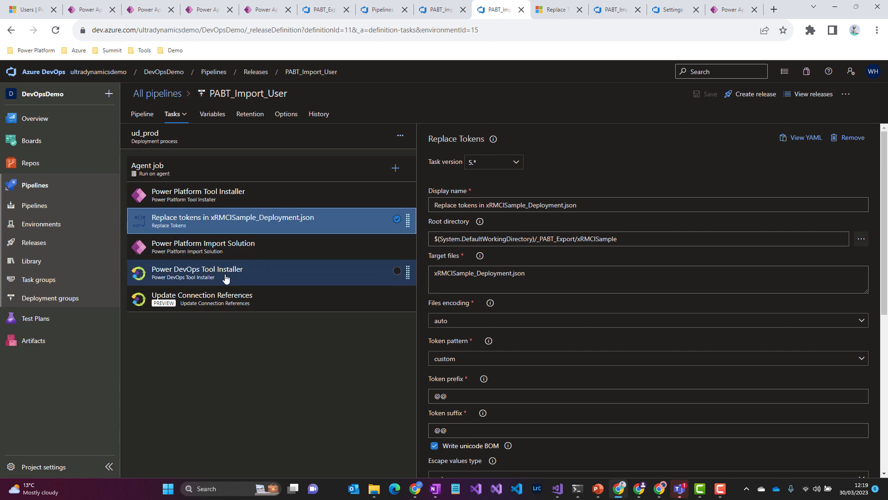
Review the Power DevOps Tool Installer task and the Update Connection References task's connection string in the ud_prod stage
left_click(202, 277)
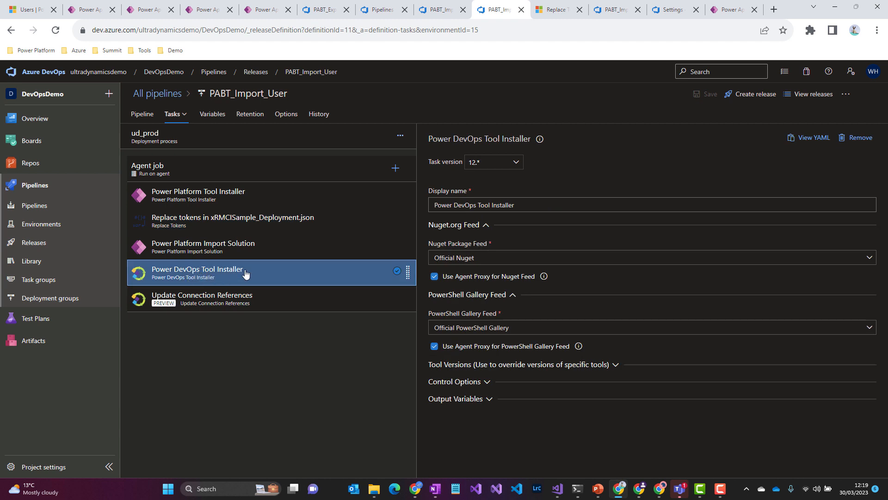
left_click(233, 304)
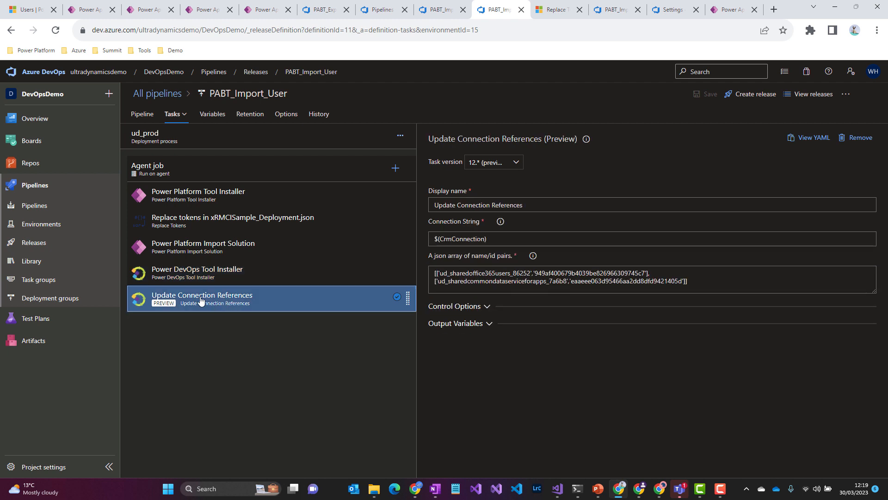
left_click(445, 239)
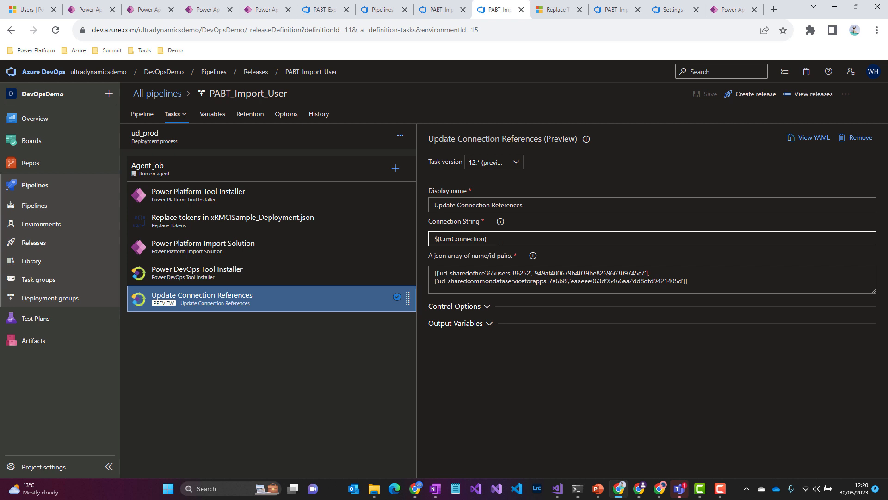
Check the Power Platform Import Solution task's authentication type, then highlight the Office 365 Users name and ID pair in Update Connection References
left_click(223, 249)
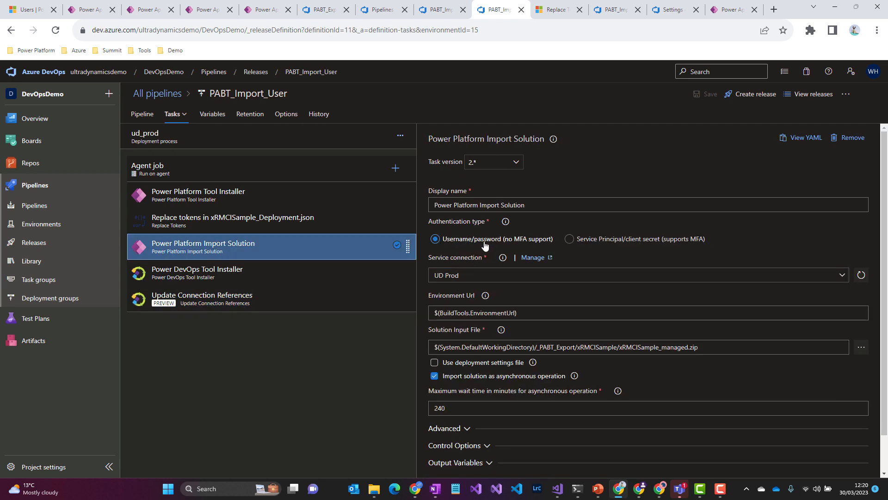
left_click(259, 298)
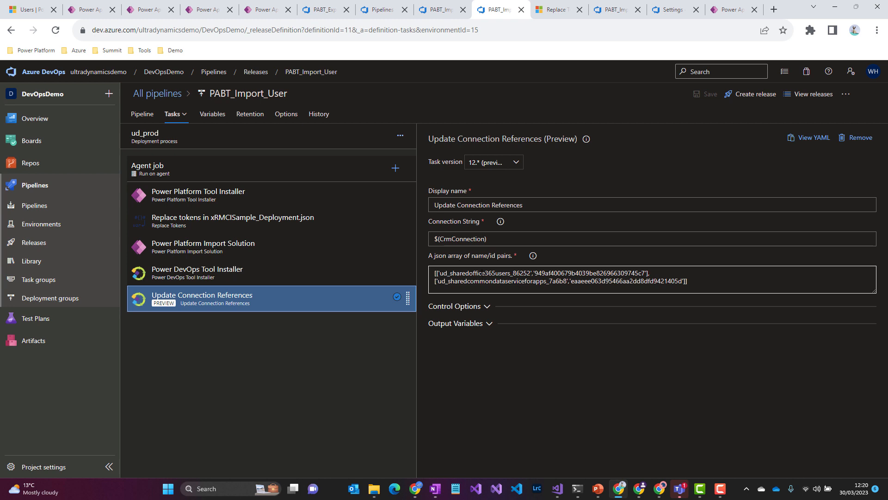
double_click(482, 273)
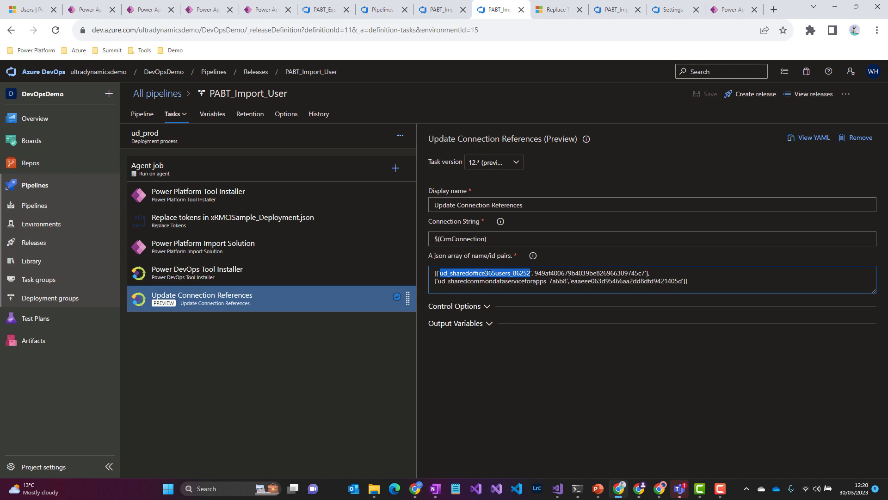
double_click(614, 274)
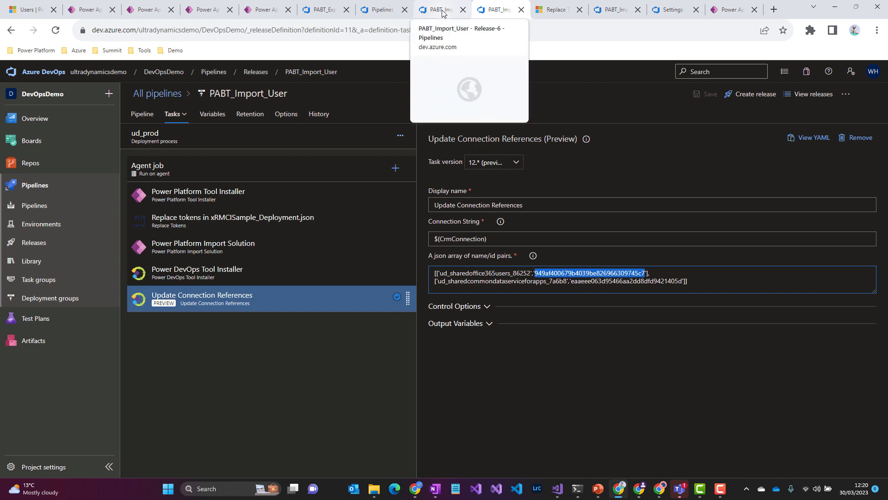
Read the Update Connection References log of Release-6's ud_prod stage, then return to the release's pipeline view
left_click(441, 10)
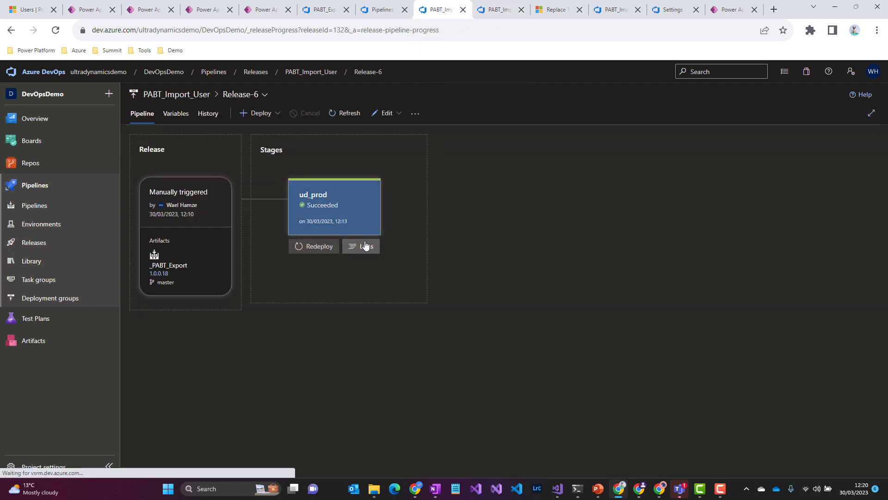
left_click(365, 244)
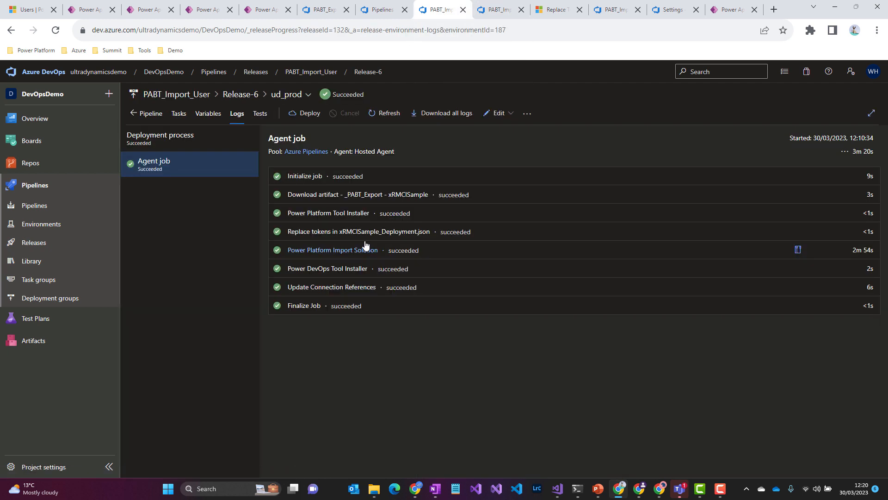
left_click(357, 291)
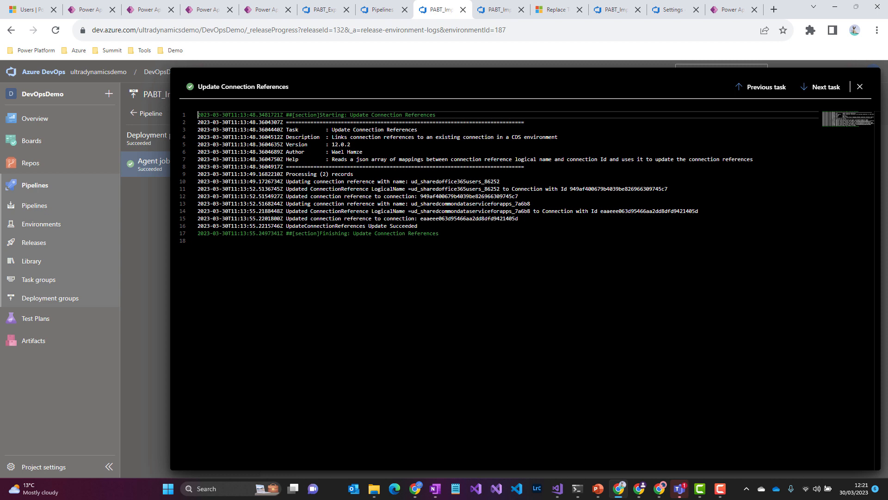
left_click(860, 86)
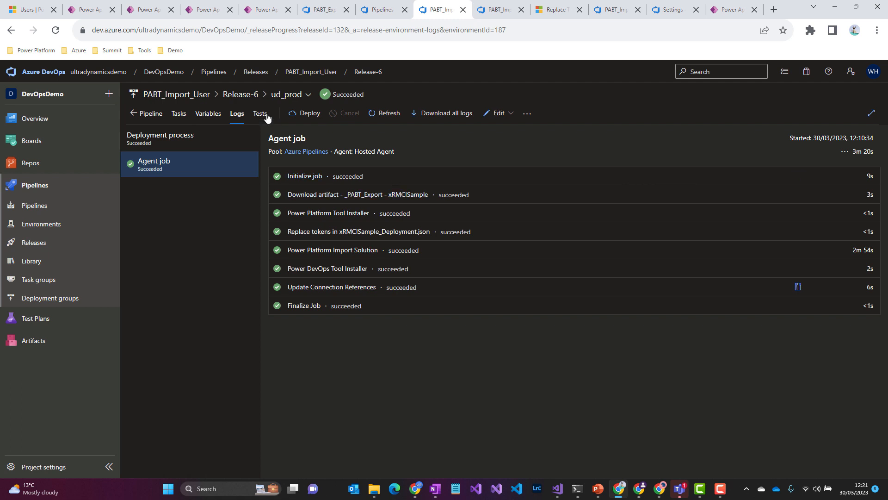
left_click(150, 114)
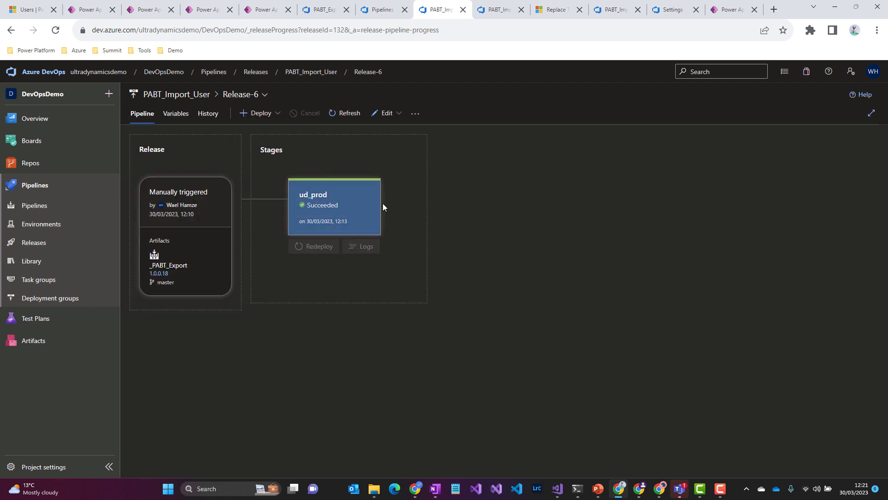